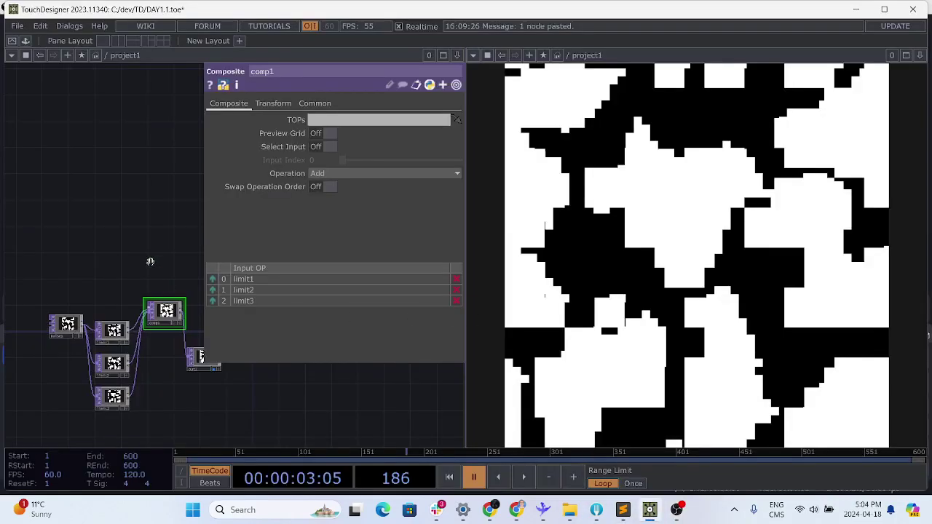
{"action": "left_click_drag", "start_coordinate": [134, 210], "coordinate": [165, 215]}
{"action": "left_click", "coordinate": [676, 510]}
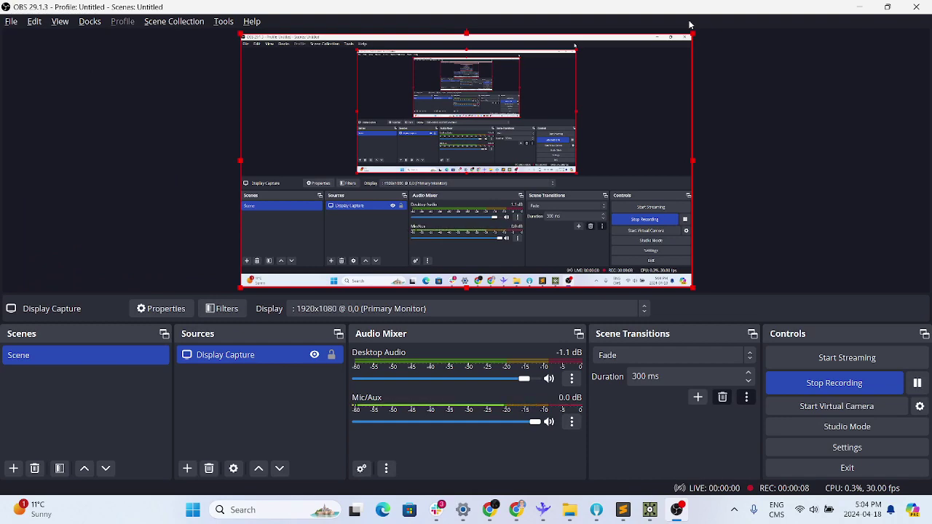
{"action": "key", "text": "alt+Tab"}
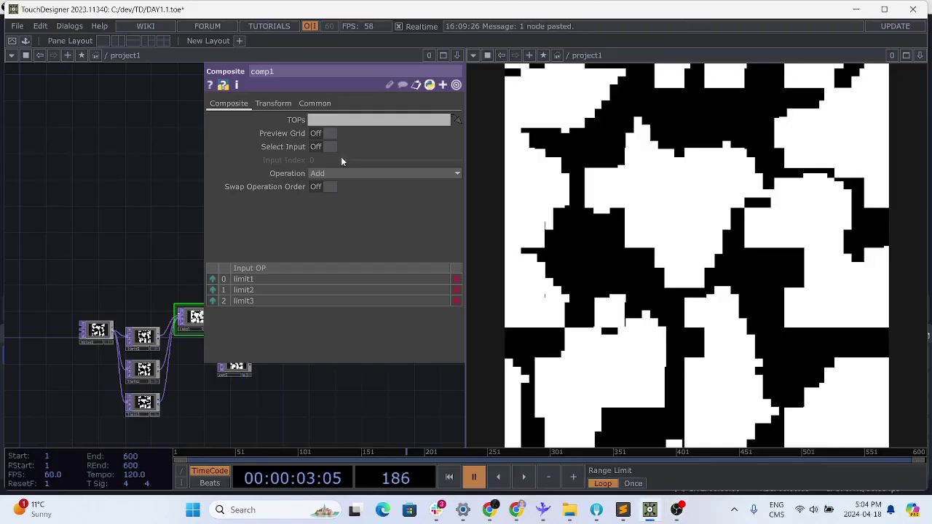
Step: Widen the network editor pane and delete all existing operators from the project network
{"action": "left_click_drag", "start_coordinate": [465, 245], "coordinate": [685, 245]}
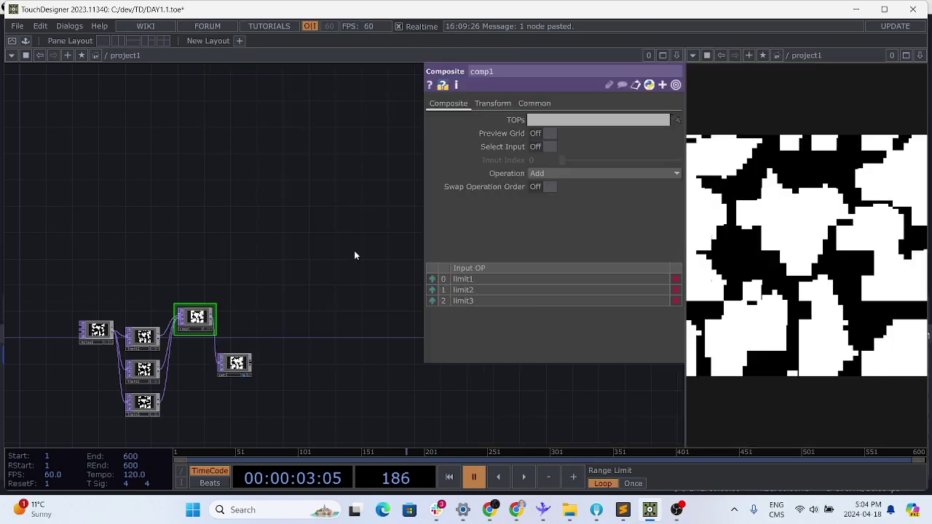
{"action": "key", "text": "ctrl+a"}
{"action": "key", "text": "Delete"}
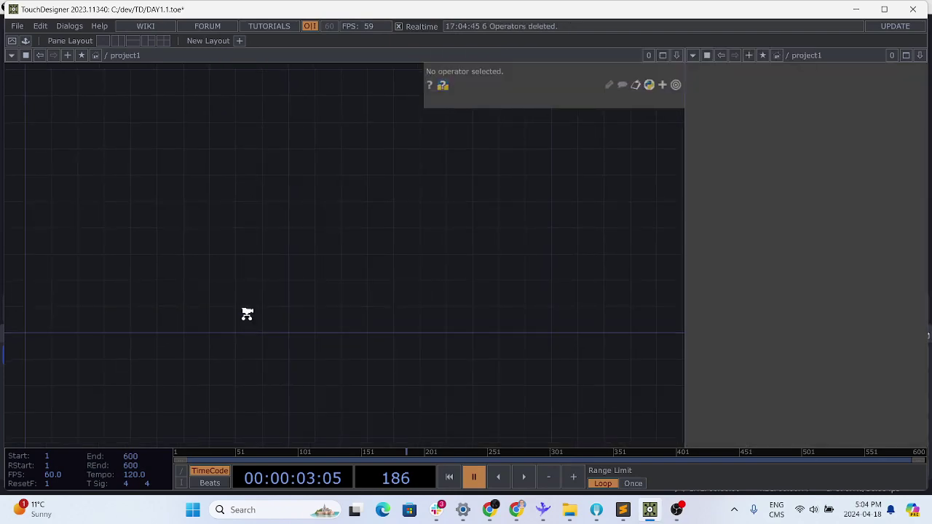
Step: Add a Noise TOP to the empty network
{"action": "key", "text": "Tab"}
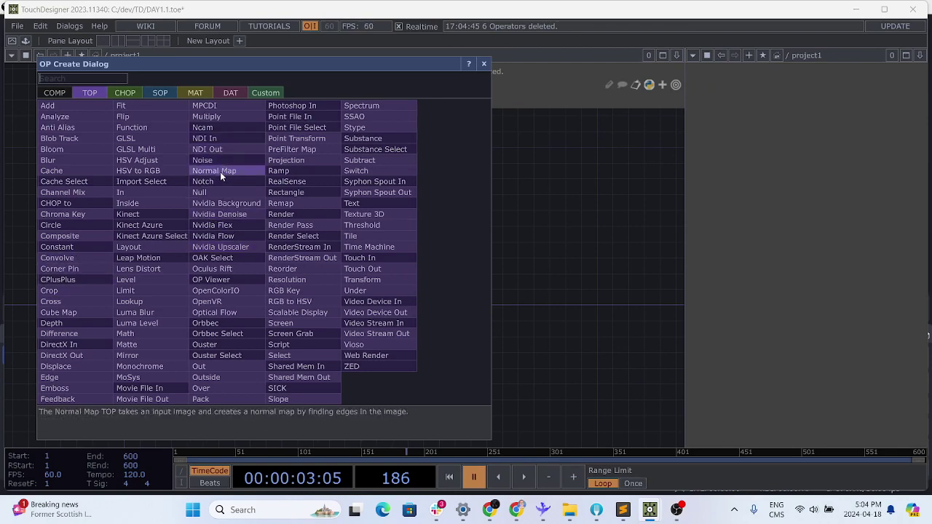
{"action": "left_click", "coordinate": [202, 160]}
{"action": "left_click", "coordinate": [234, 306]}
{"action": "scroll", "coordinate": [240, 318], "scroll_direction": "up", "scroll_amount": 10}
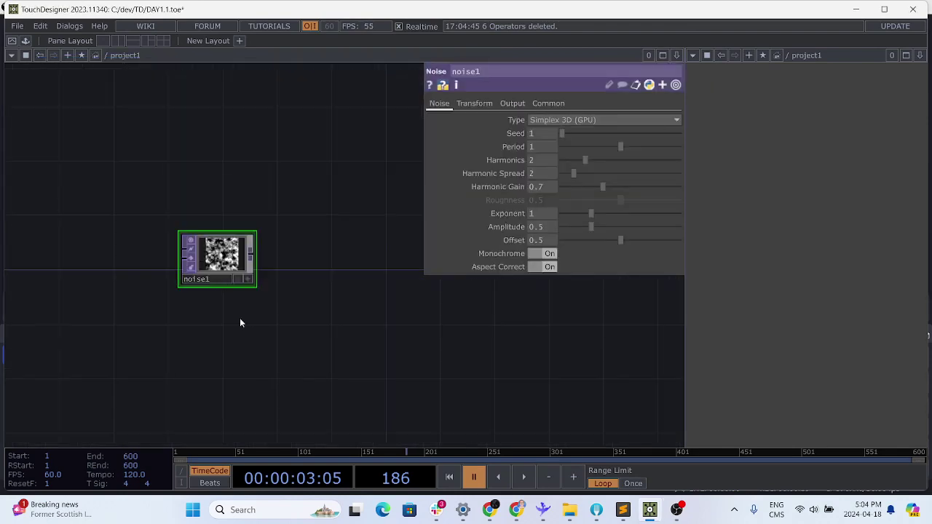
{"action": "scroll", "coordinate": [241, 249], "scroll_direction": "down", "scroll_amount": 5}
{"action": "scroll", "coordinate": [238, 208], "scroll_direction": "up", "scroll_amount": 5}
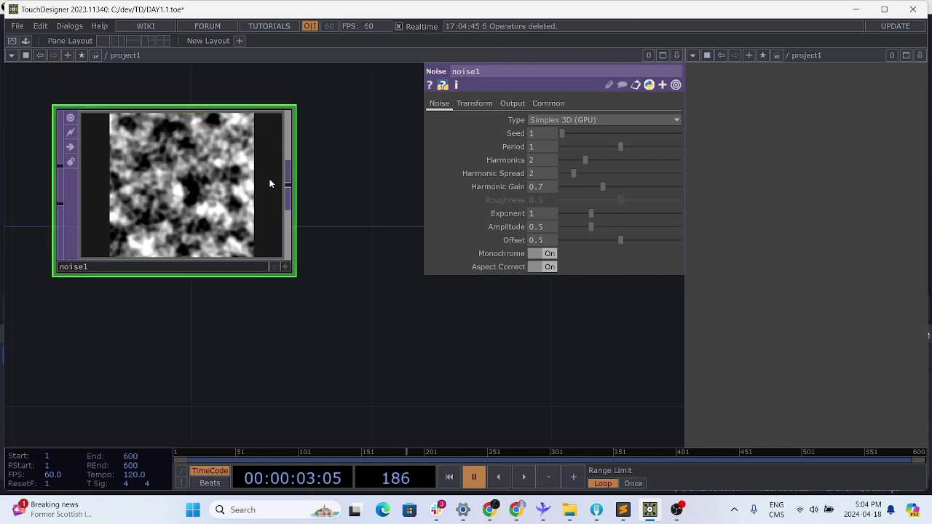
Step: Add an Out TOP fed by the noise operator and display its image as the background of the second pane
{"action": "left_click", "coordinate": [288, 185]}
{"action": "left_click", "coordinate": [516, 374]}
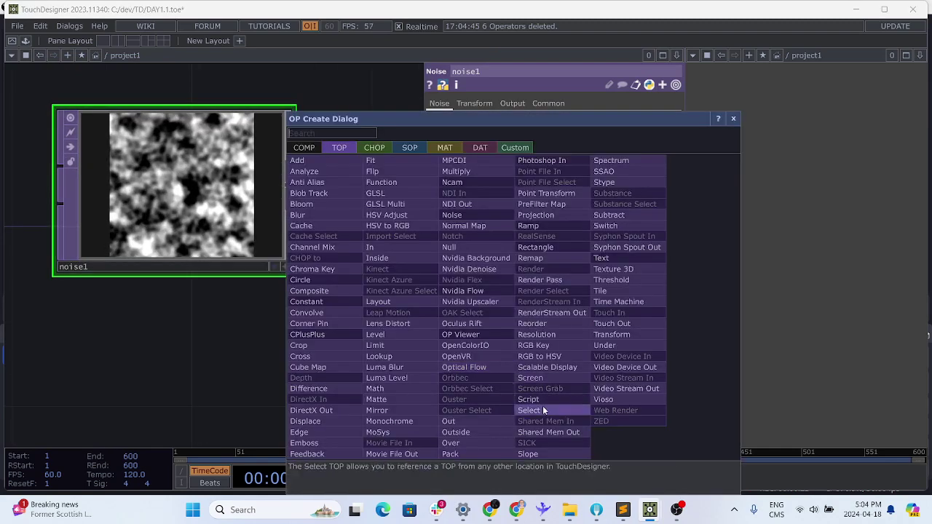
{"action": "left_click", "coordinate": [485, 419]}
{"action": "left_click", "coordinate": [595, 369]}
{"action": "scroll", "coordinate": [379, 371], "scroll_direction": "down", "scroll_amount": 3}
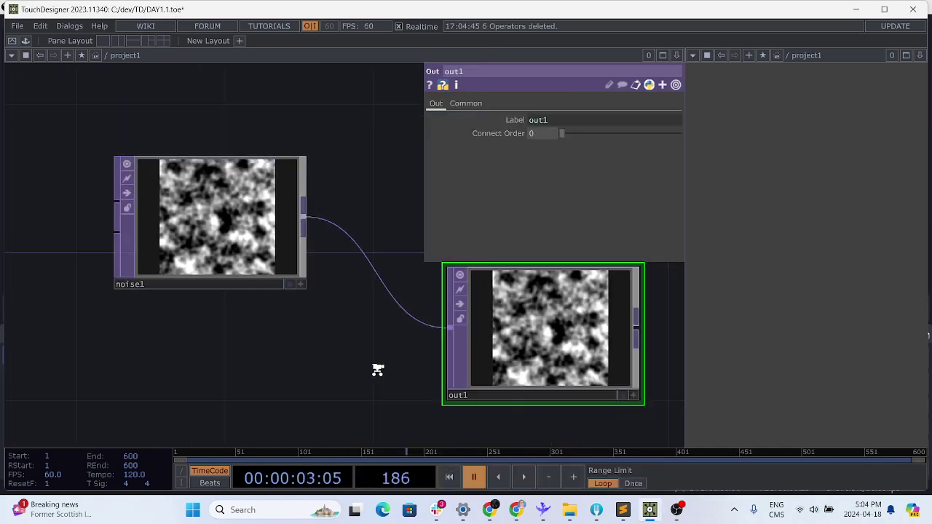
{"action": "left_click_drag", "start_coordinate": [403, 380], "coordinate": [360, 376]}
{"action": "left_click", "coordinate": [436, 388]}
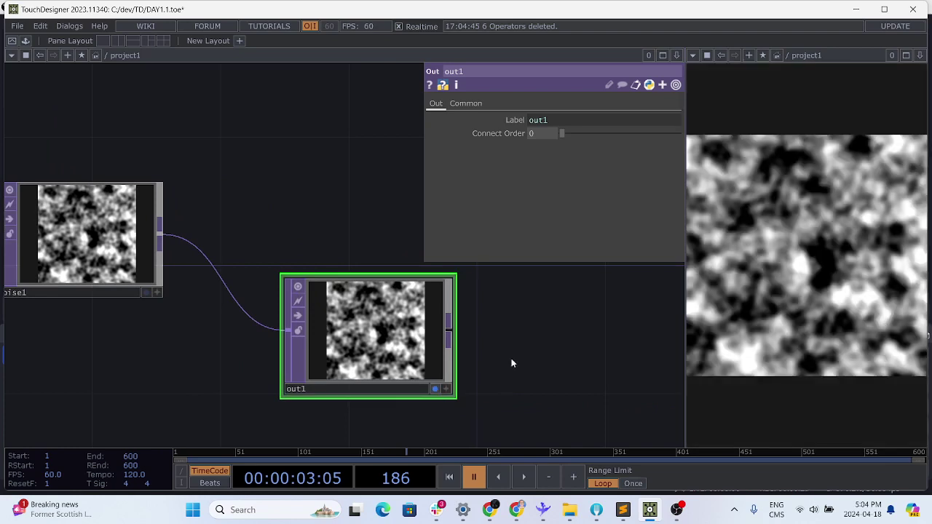
Step: Set the noise operator's output resolution to 1000 by 1000
{"action": "left_click", "coordinate": [109, 240]}
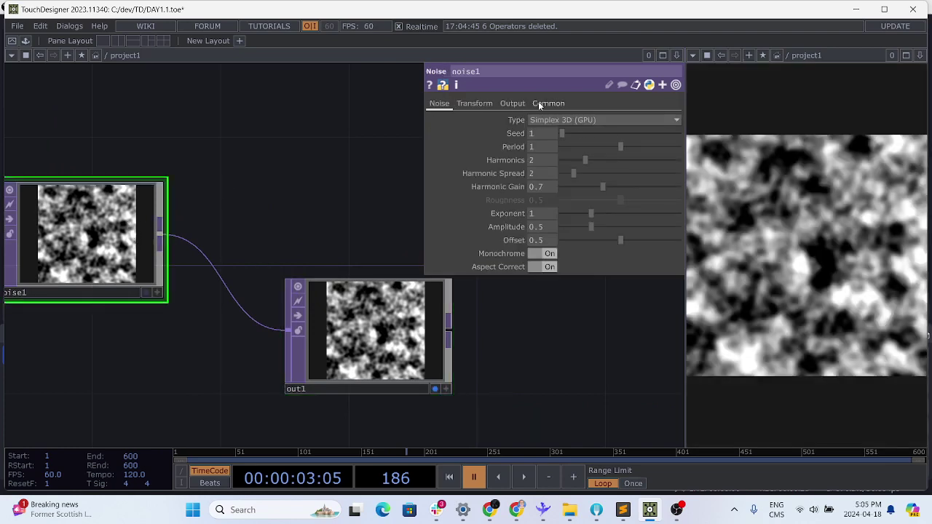
{"action": "left_click", "coordinate": [547, 103]}
{"action": "type", "text": "1000"}
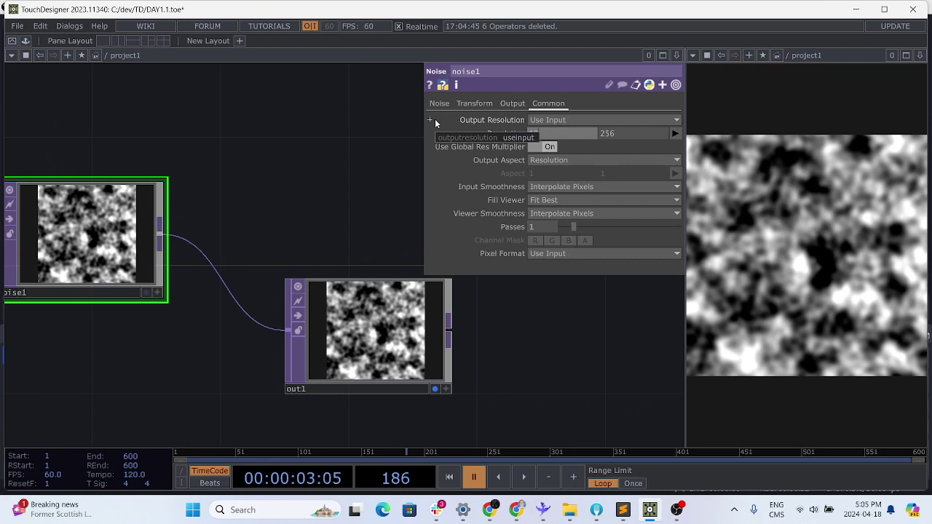
{"action": "key", "text": "Tab"}
{"action": "type", "text": "1000"}
{"action": "key", "text": "Return"}
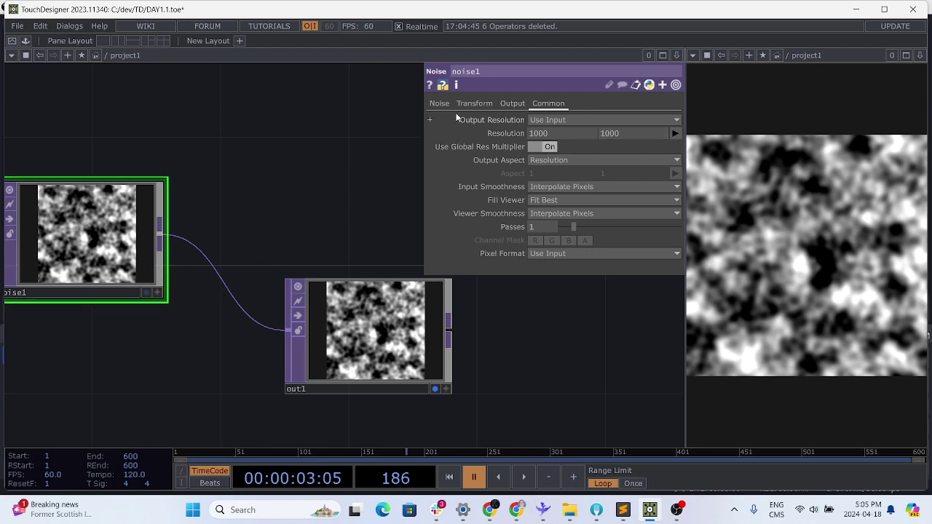
Step: Set the noise operator's Harmonic Gain and Exponent to 0
{"action": "left_click", "coordinate": [440, 104]}
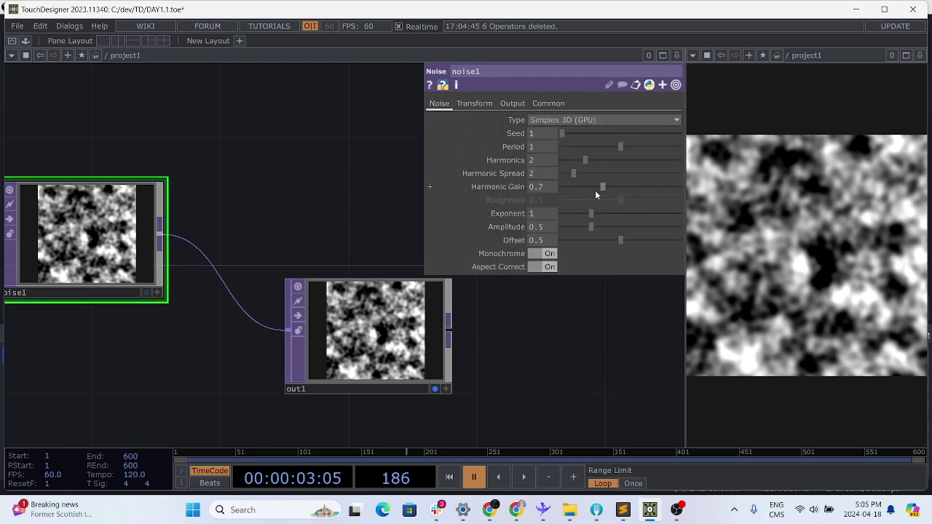
{"action": "left_click_drag", "start_coordinate": [595, 190], "coordinate": [545, 189]}
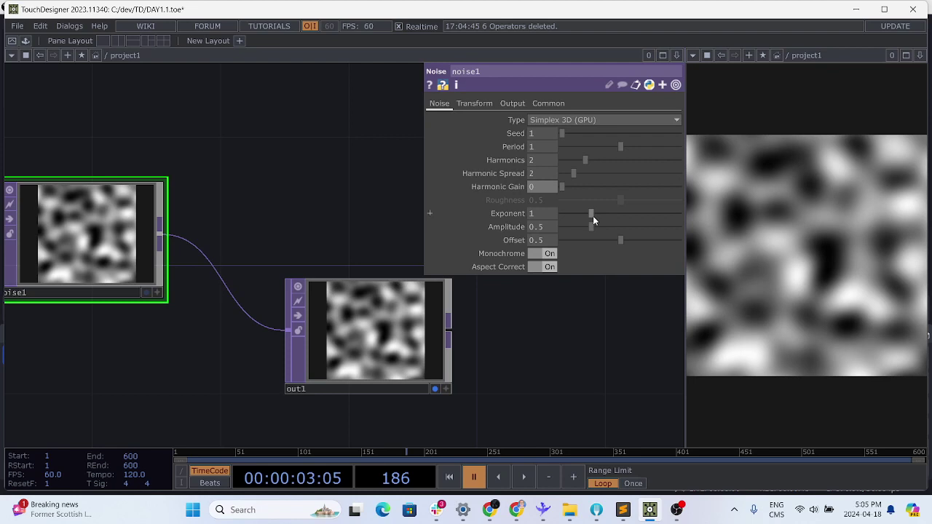
{"action": "left_click_drag", "start_coordinate": [593, 215], "coordinate": [557, 216]}
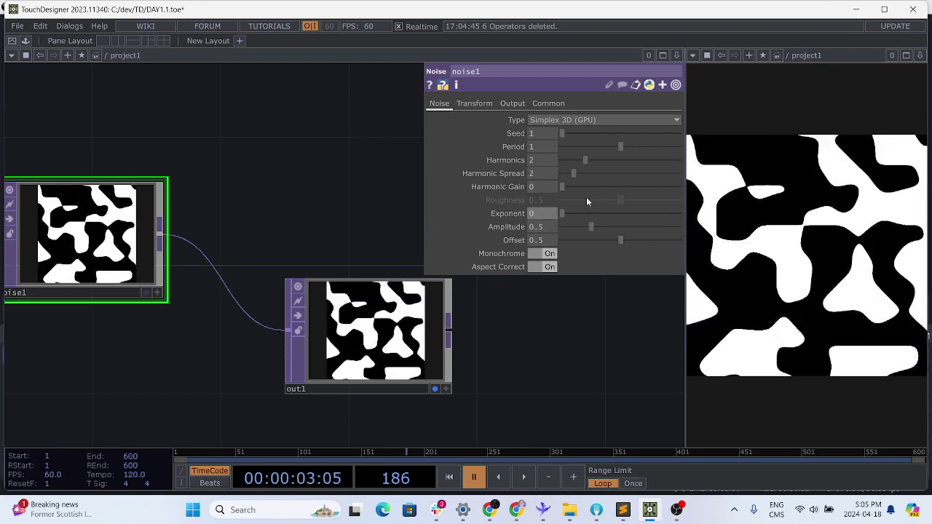
{"action": "left_click_drag", "start_coordinate": [567, 194], "coordinate": [527, 208]}
{"action": "left_click_drag", "start_coordinate": [596, 219], "coordinate": [532, 213]}
Step: Undo the accidental Offset reference to the Out operator and move that operator farther away from the noise operator
{"action": "left_click_drag", "start_coordinate": [355, 339], "coordinate": [542, 239]}
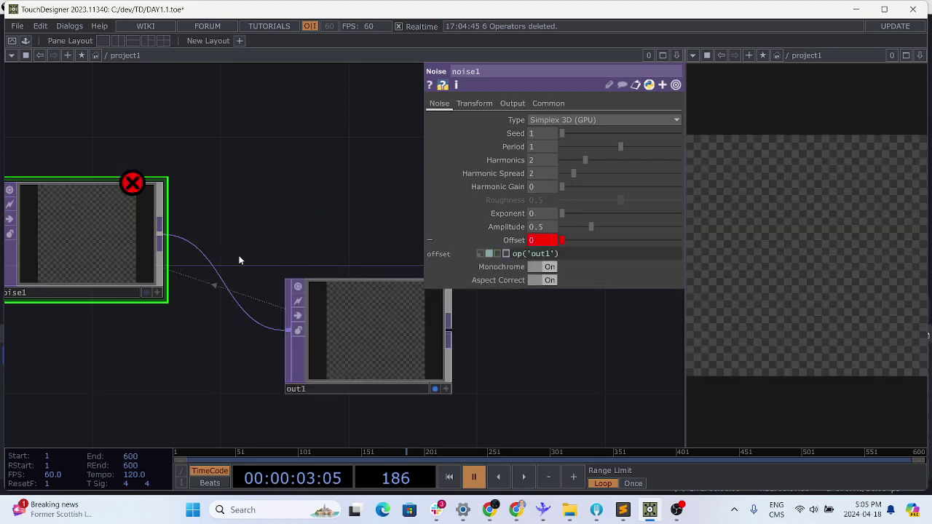
{"action": "key", "text": "ctrl+z"}
{"action": "left_click_drag", "start_coordinate": [346, 331], "coordinate": [604, 365]}
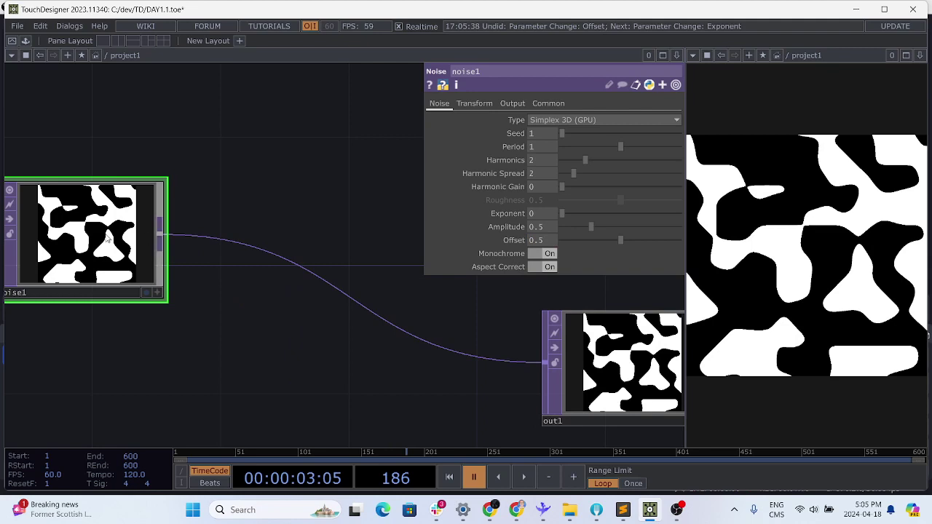
Step: Drive the noise's X rotation with the expression absTime.seconds and set its Z rotation to 4514.283
{"action": "left_click", "coordinate": [478, 104]}
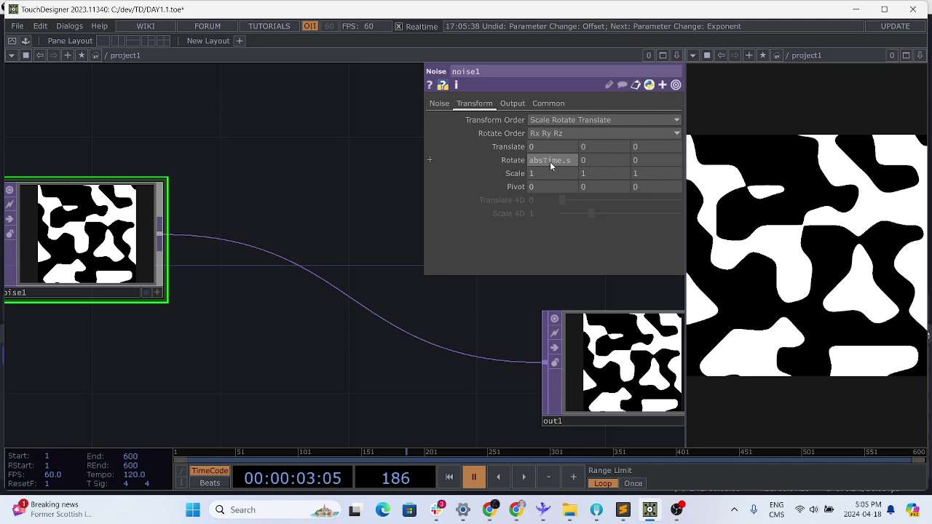
{"action": "key", "text": "Return"}
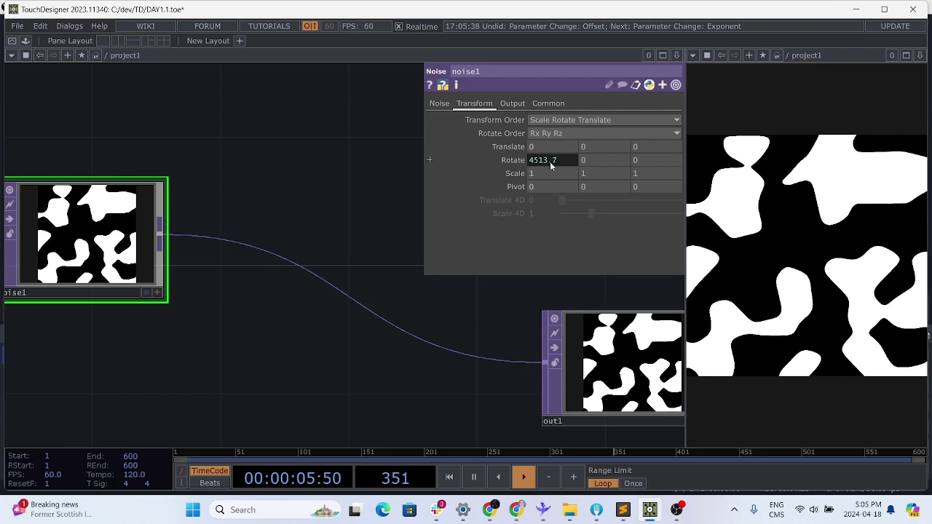
{"action": "left_click", "coordinate": [546, 161]}
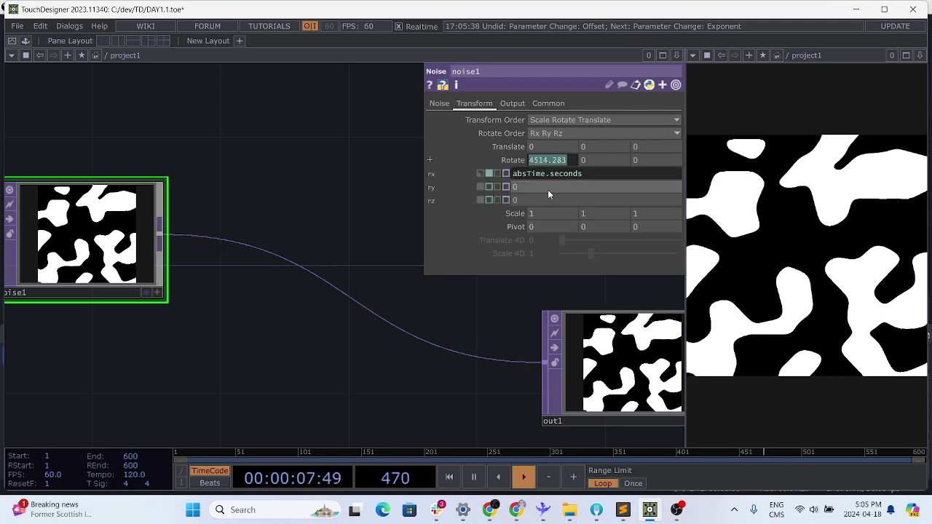
{"action": "left_click", "coordinate": [540, 199]}
{"action": "type", "text": "4514.283"}
{"action": "left_click", "coordinate": [427, 323]}
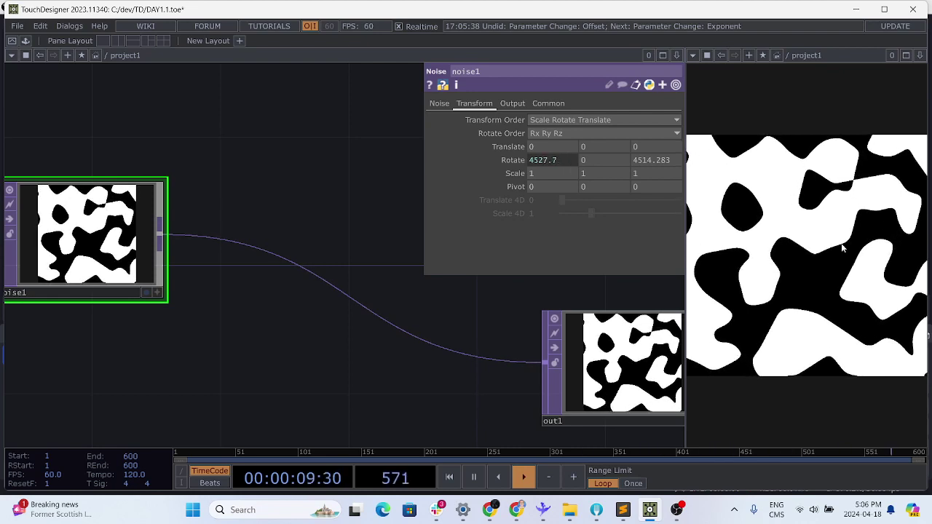
{"action": "left_click", "coordinate": [163, 240]}
{"action": "left_click", "coordinate": [250, 311]}
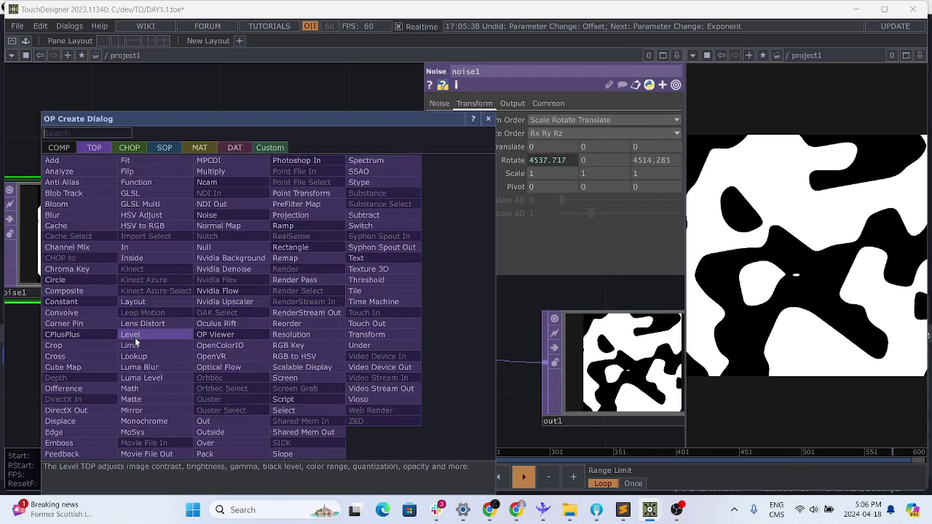
{"action": "left_click", "coordinate": [134, 336]}
{"action": "left_click", "coordinate": [261, 340]}
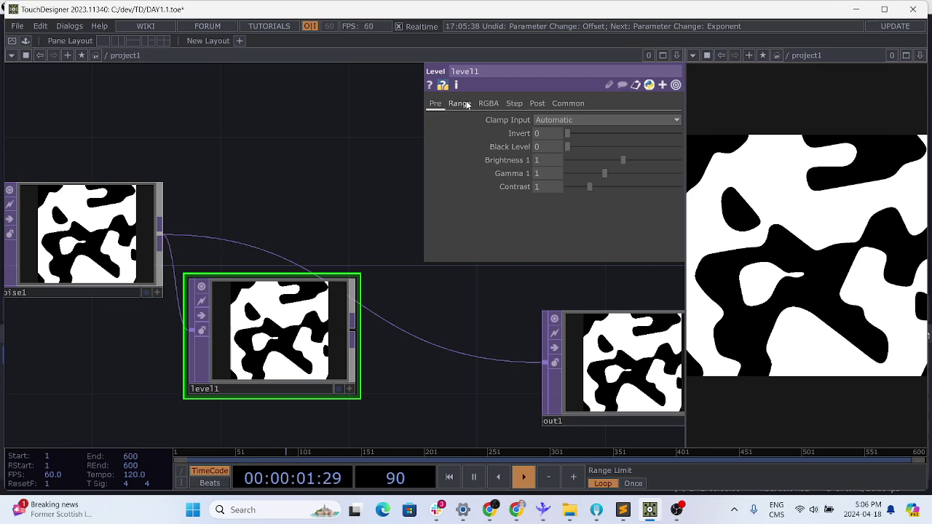
{"action": "key", "text": "Delete"}
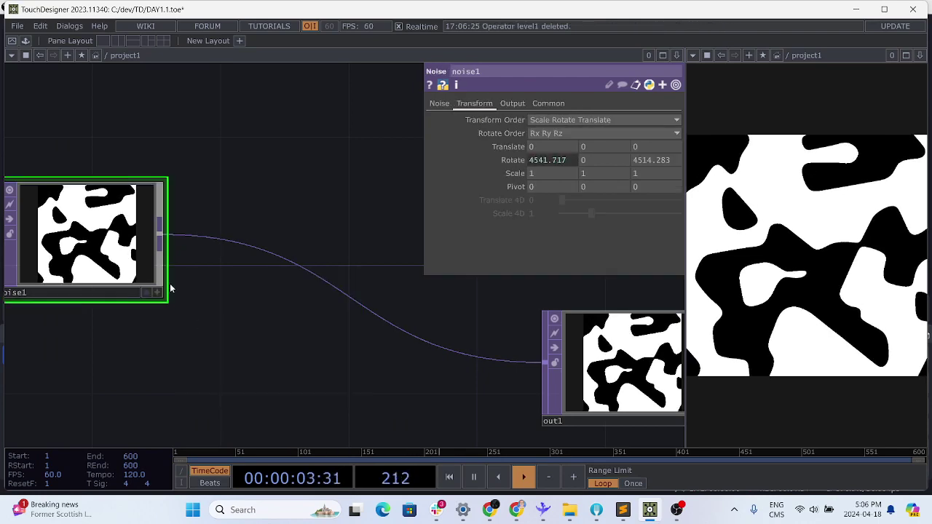
{"action": "double_click", "coordinate": [247, 335]}
{"action": "left_click", "coordinate": [108, 145]}
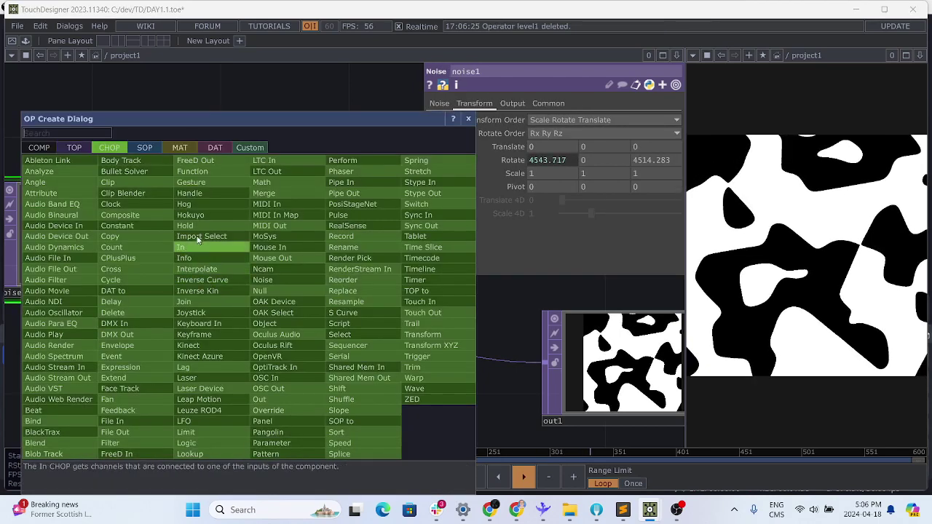
{"action": "left_click", "coordinate": [265, 95]}
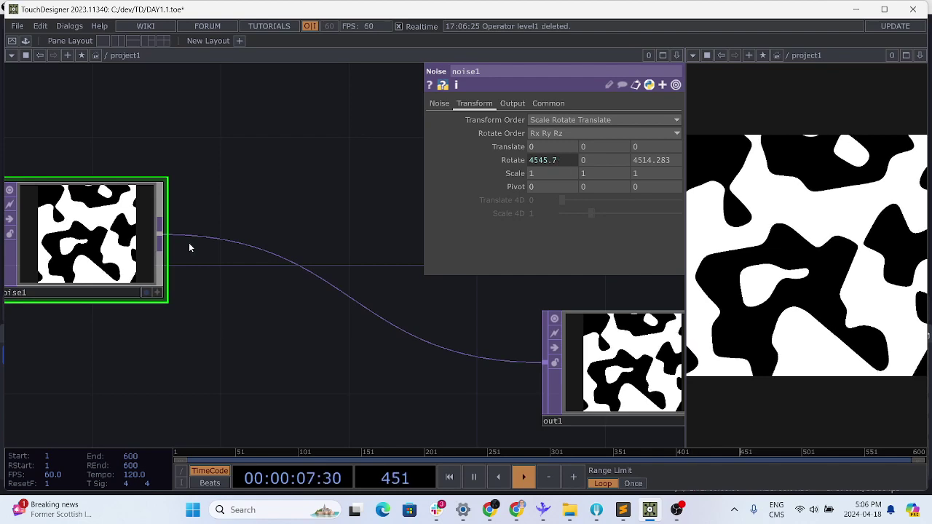
Step: Add a Limit TOP connected to the noise operator's output
{"action": "left_click", "coordinate": [160, 240]}
{"action": "left_click", "coordinate": [244, 327]}
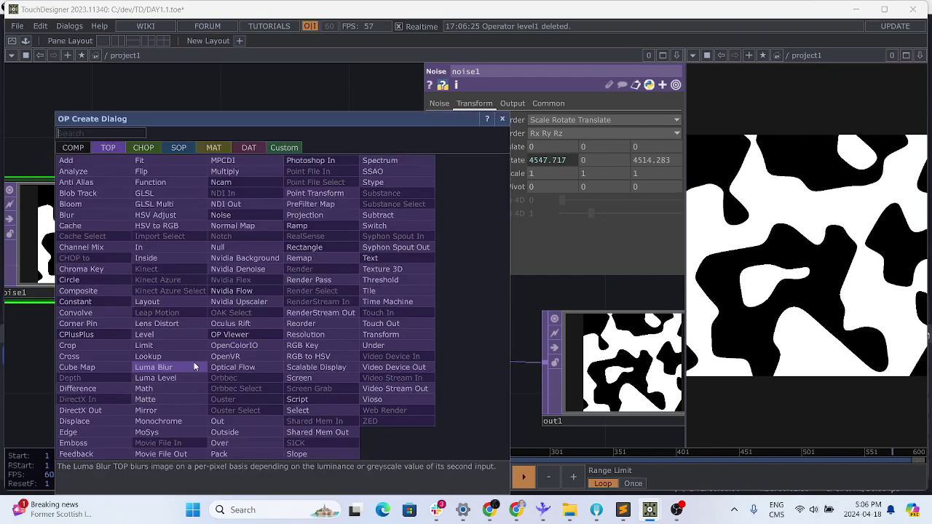
{"action": "left_click", "coordinate": [157, 345]}
{"action": "left_click", "coordinate": [250, 357]}
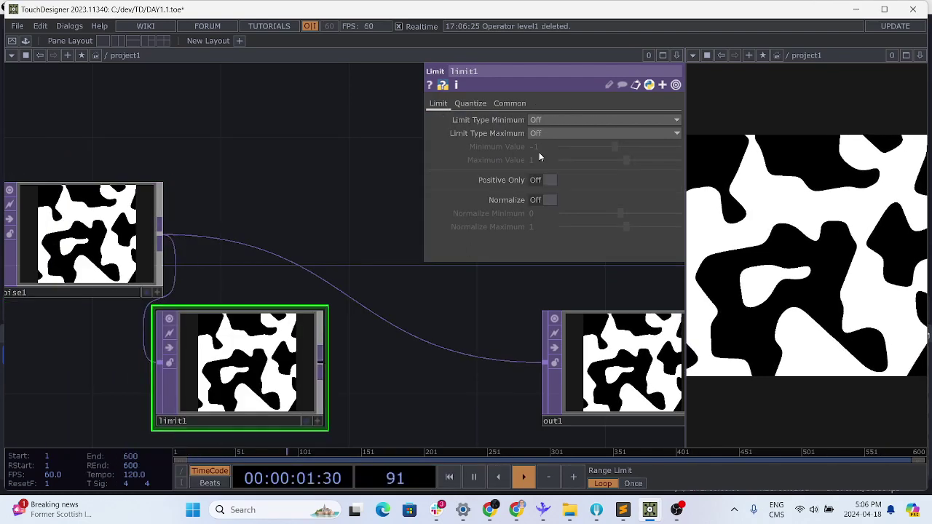
Step: Try quantizing the Limit operator's values with Ceiling and different value steps, and switch Quantize Value off again
{"action": "left_click", "coordinate": [470, 103]}
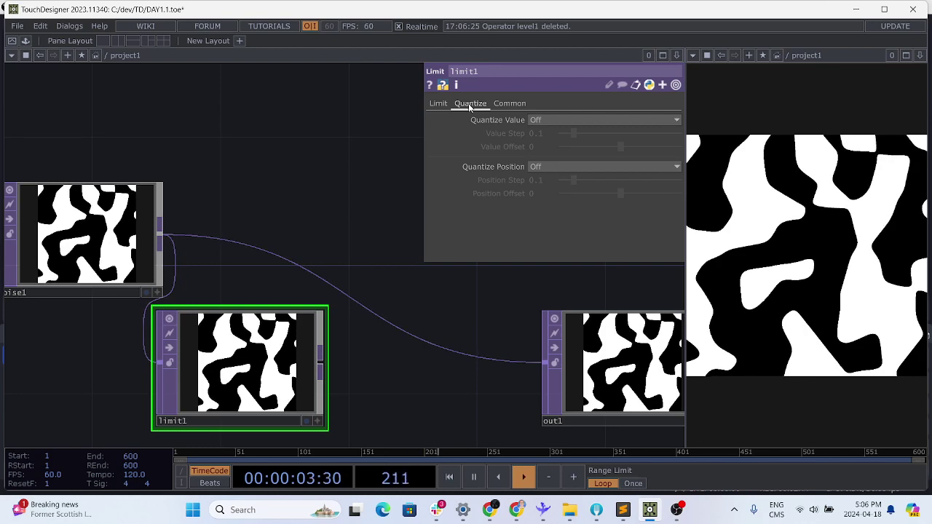
{"action": "left_click", "coordinate": [552, 121]}
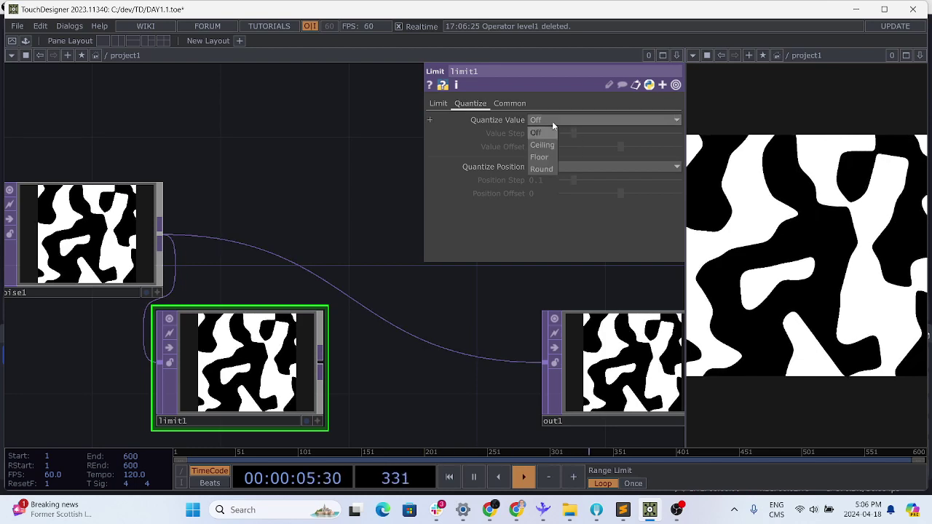
{"action": "left_click", "coordinate": [546, 146]}
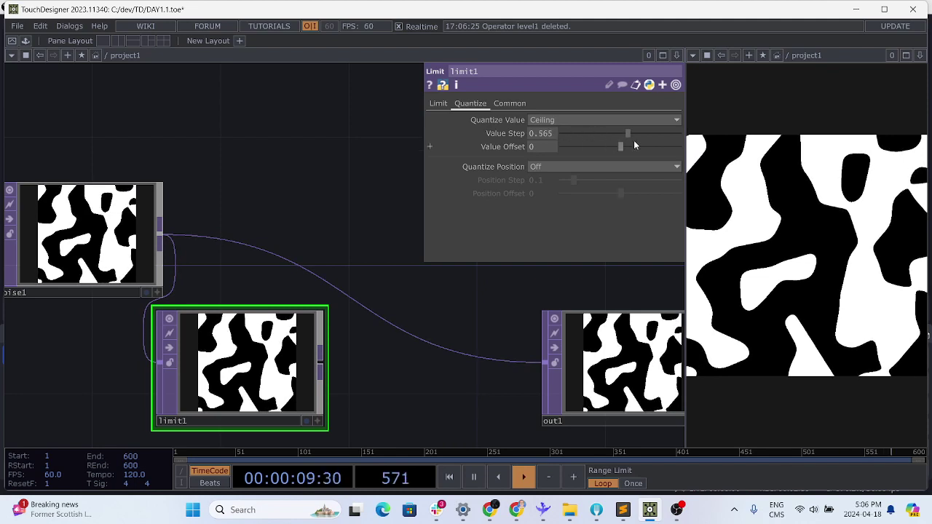
{"action": "left_click", "coordinate": [540, 120]}
{"action": "left_click", "coordinate": [542, 133]}
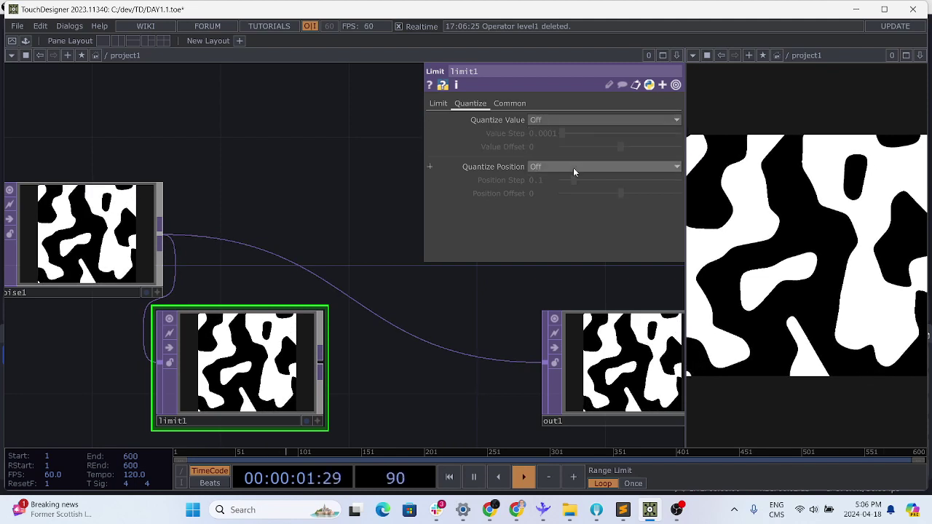
Step: Set the Limit operator's Quantize Position to Ceiling and connect its output to the Out operator
{"action": "left_click", "coordinate": [569, 168]}
{"action": "left_click", "coordinate": [544, 192]}
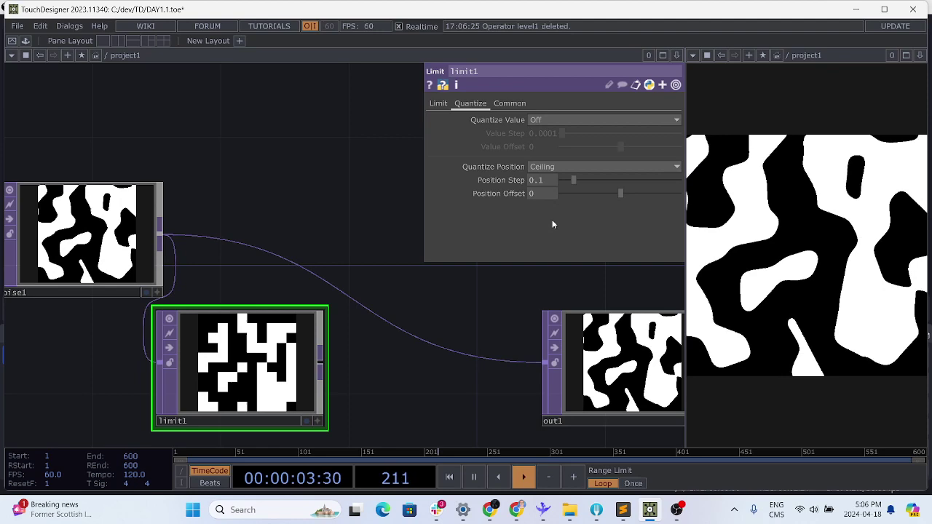
{"action": "left_click_drag", "start_coordinate": [325, 368], "coordinate": [545, 363]}
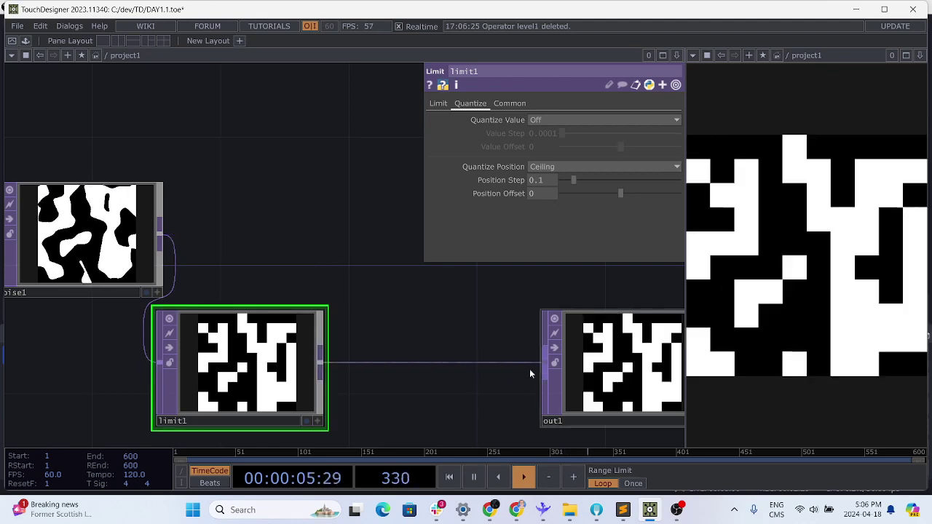
Step: Set the first Limit operator's Position Step to 0.026 and align it in a row with the noise operator
{"action": "mouse_move", "coordinate": [573, 182]}
{"action": "left_mouse_down"}
{"action": "mouse_move", "coordinate": [558, 180]}
{"action": "mouse_move", "coordinate": [622, 184]}
{"action": "mouse_move", "coordinate": [560, 185]}
{"action": "left_mouse_up"}
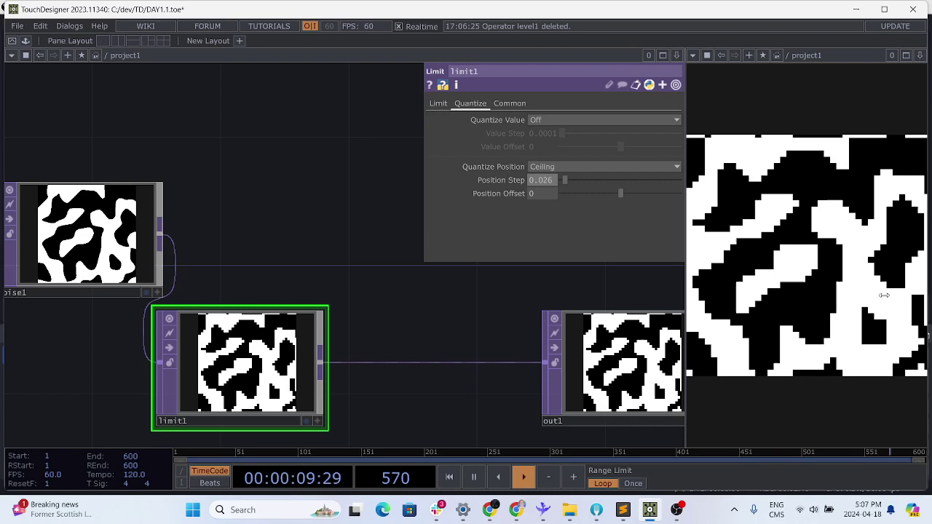
{"action": "left_click_drag", "start_coordinate": [203, 357], "coordinate": [273, 233]}
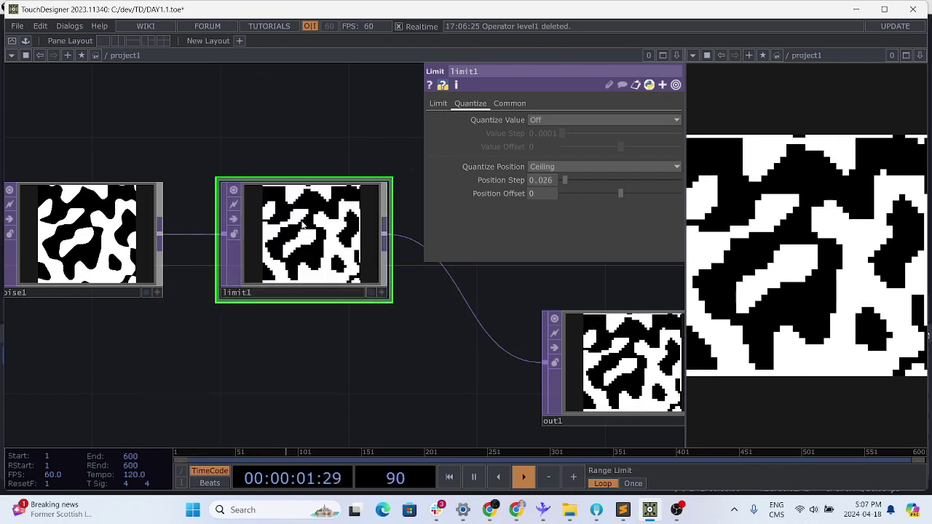
Step: Duplicate the Limit operator twice, stacking both copies below the original with the noise operator as their input
{"action": "key", "text": "ctrl+v"}
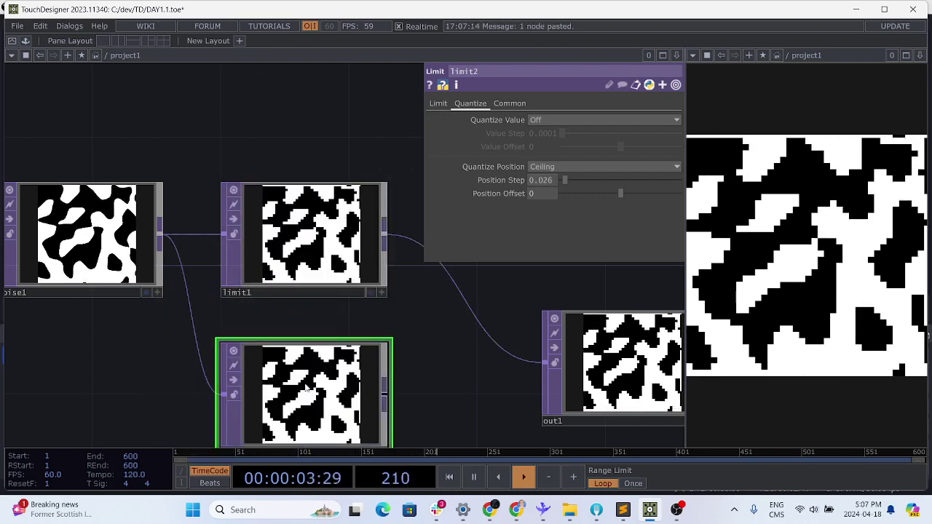
{"action": "key", "text": "ctrl+v"}
{"action": "scroll", "coordinate": [327, 326], "scroll_direction": "down", "scroll_amount": 2}
{"action": "scroll", "coordinate": [331, 326], "scroll_direction": "down", "scroll_amount": 2}
{"action": "left_click_drag", "start_coordinate": [383, 377], "coordinate": [379, 327]}
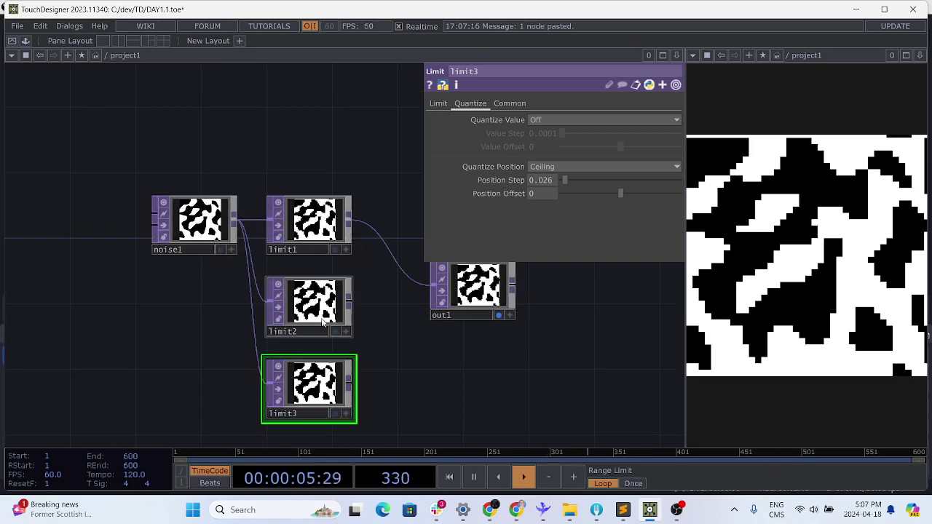
Step: Set the Position Step of the second Limit operator, limit2, to 0.056
{"action": "left_click", "coordinate": [328, 302]}
{"action": "left_click", "coordinate": [330, 211]}
{"action": "left_click", "coordinate": [313, 302]}
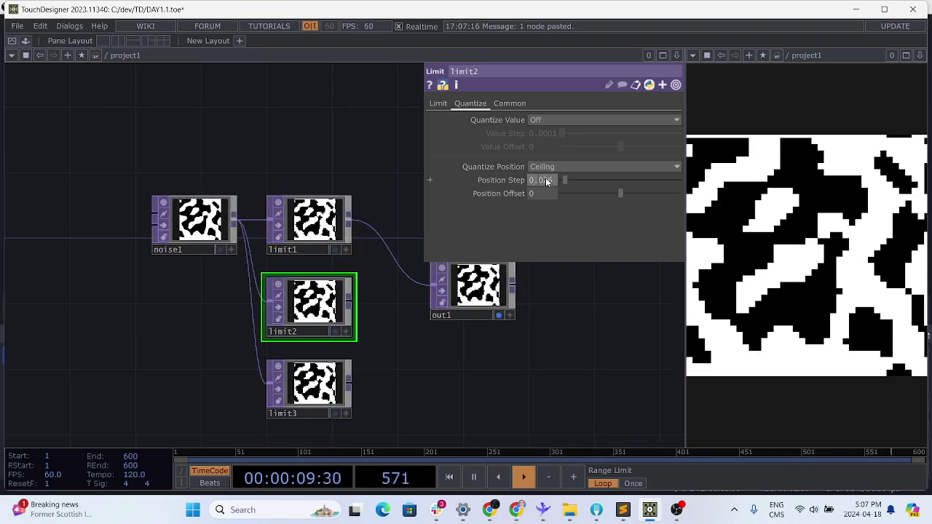
{"action": "type", "text": "5"}
{"action": "key", "text": "Return"}
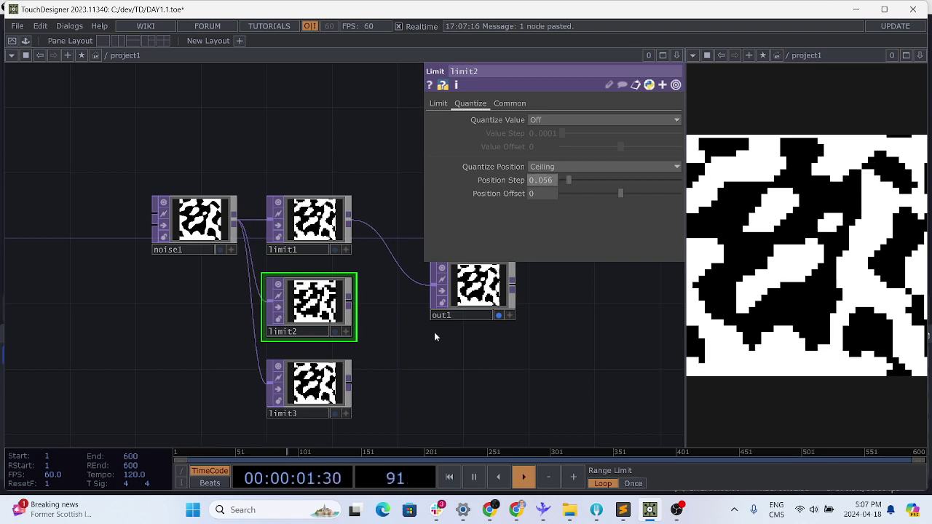
Step: Try a coarser Position Step of 0.26 on the third Limit operator, limit3
{"action": "left_click", "coordinate": [313, 382]}
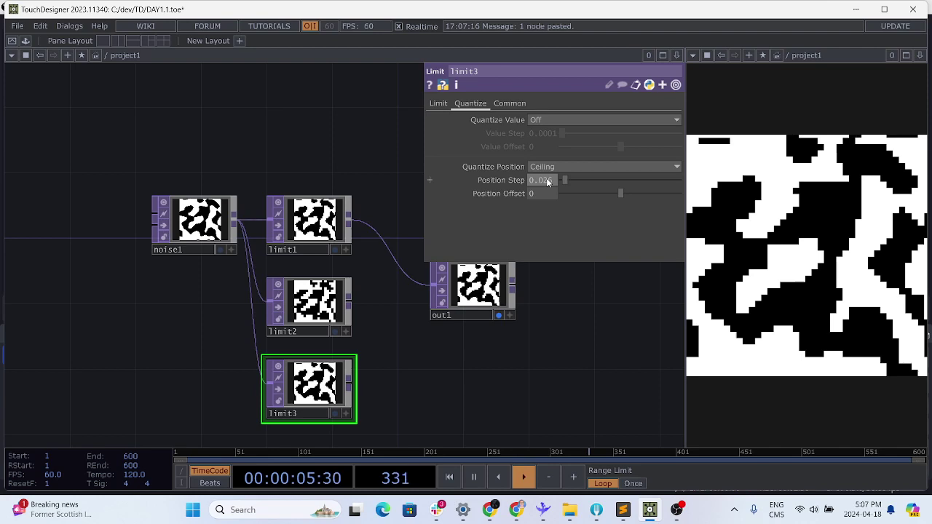
{"action": "key", "text": "BackSpace"}
{"action": "key", "text": "BackSpace"}
{"action": "type", "text": "2"}
{"action": "key", "text": "Return"}
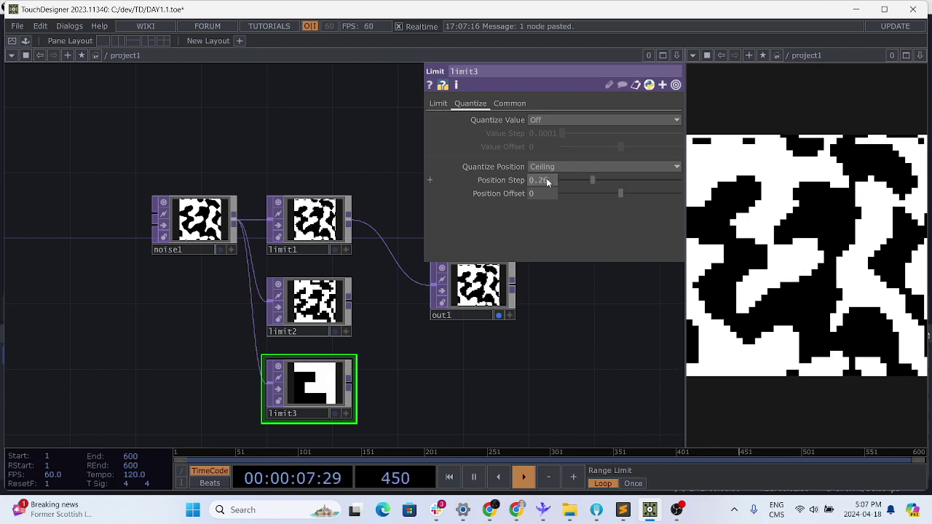
{"action": "left_click_drag", "start_coordinate": [547, 182], "coordinate": [547, 182]}
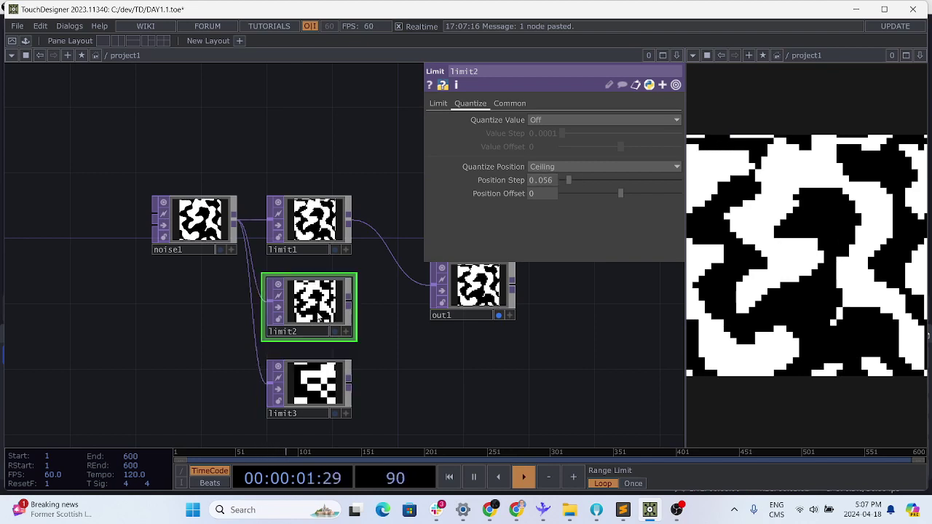
Step: Compare the Limit operators and set the Position Step of the third one, limit3, to 0.016
{"action": "left_click", "coordinate": [315, 286]}
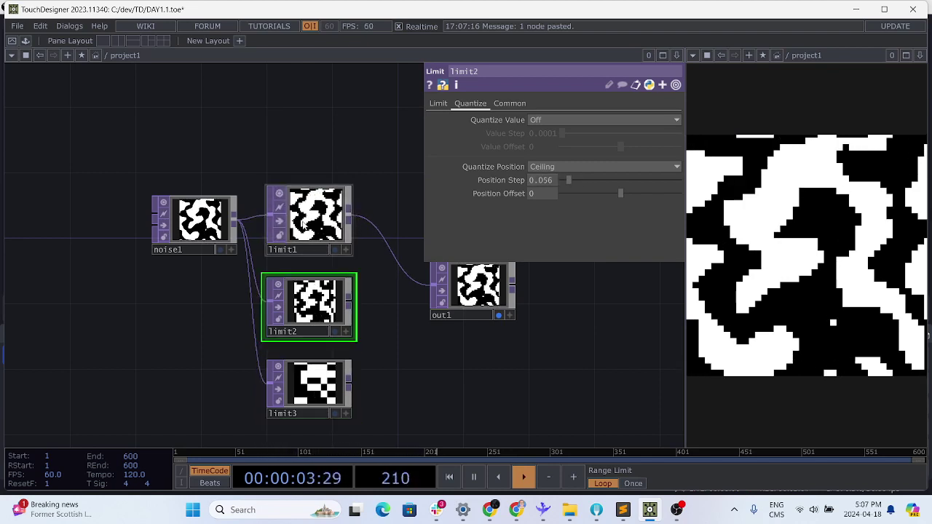
{"action": "left_click", "coordinate": [313, 207]}
{"action": "left_click", "coordinate": [319, 395]}
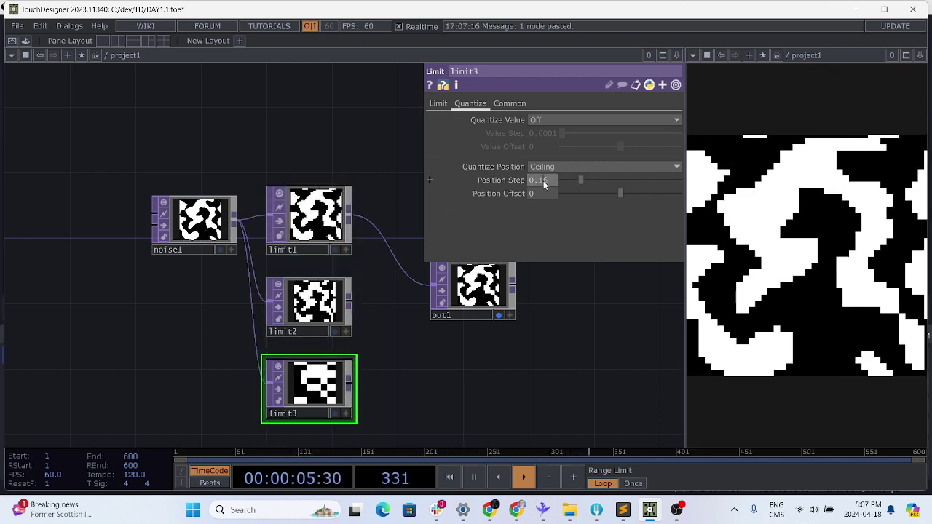
{"action": "type", "text": "016"}
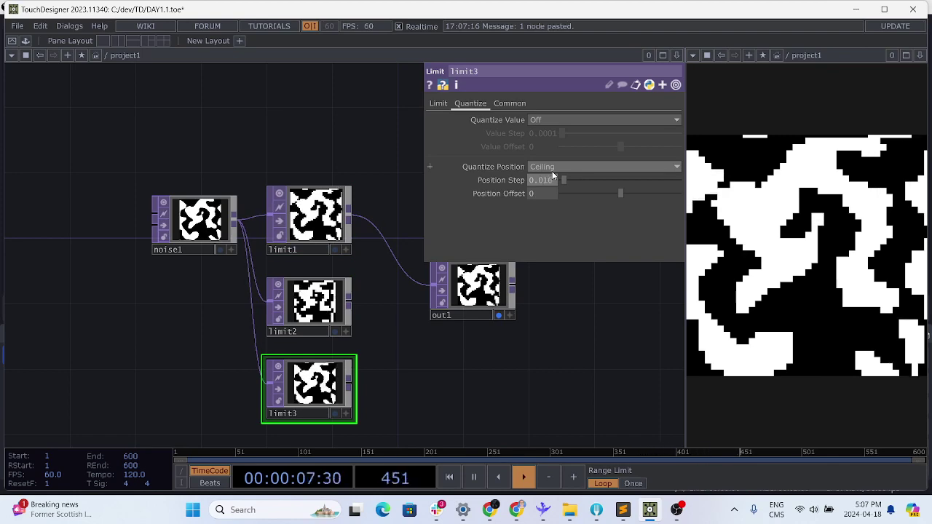
{"action": "key", "text": "Return"}
Step: Move the Out operator farther from the Limit operators to make room between them
{"action": "left_click_drag", "start_coordinate": [381, 377], "coordinate": [340, 411]}
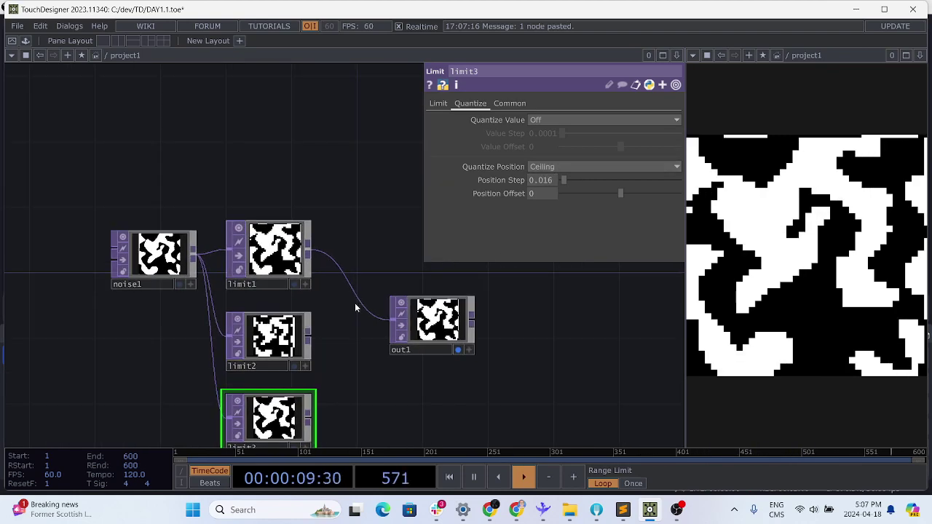
{"action": "left_click_drag", "start_coordinate": [437, 319], "coordinate": [535, 269]}
Step: Try an Edge TOP on the output of limit1 and of limit2, and delete the Edge operator
{"action": "left_click", "coordinate": [269, 251]}
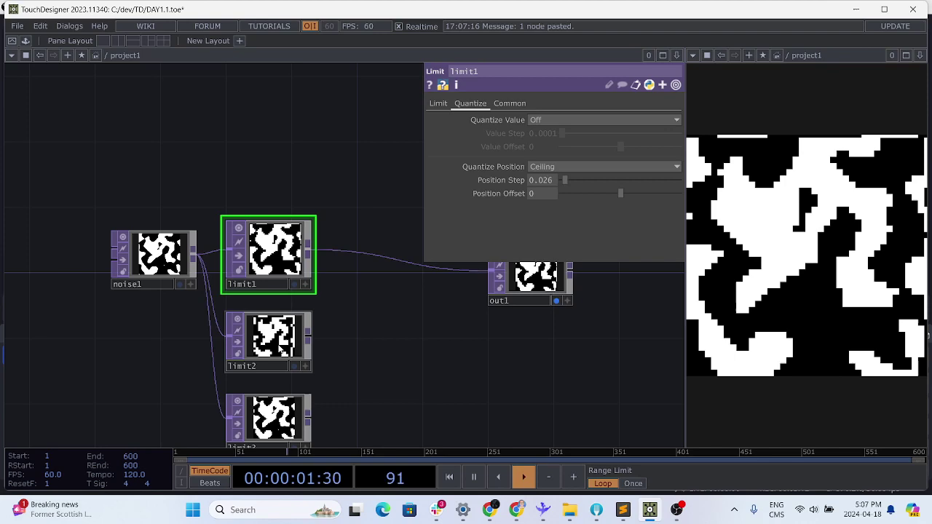
{"action": "left_click", "coordinate": [308, 249]}
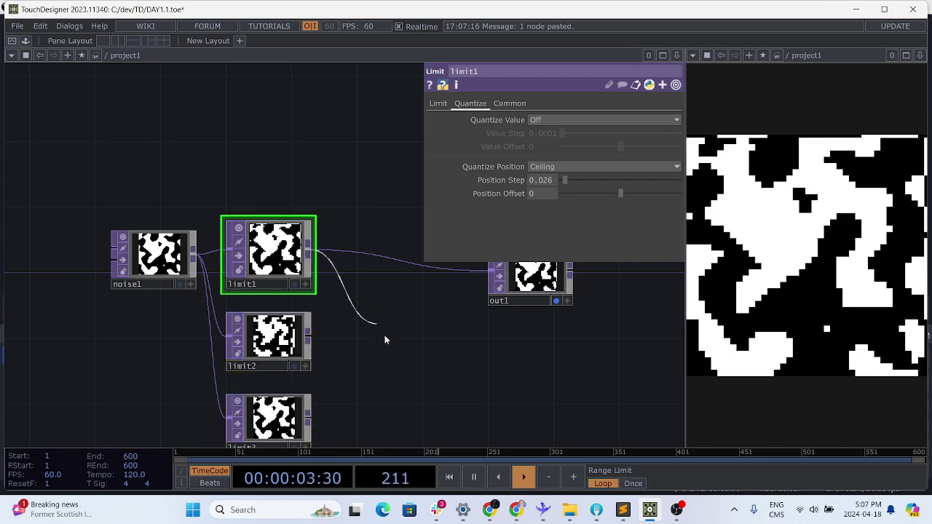
{"action": "left_click", "coordinate": [384, 335]}
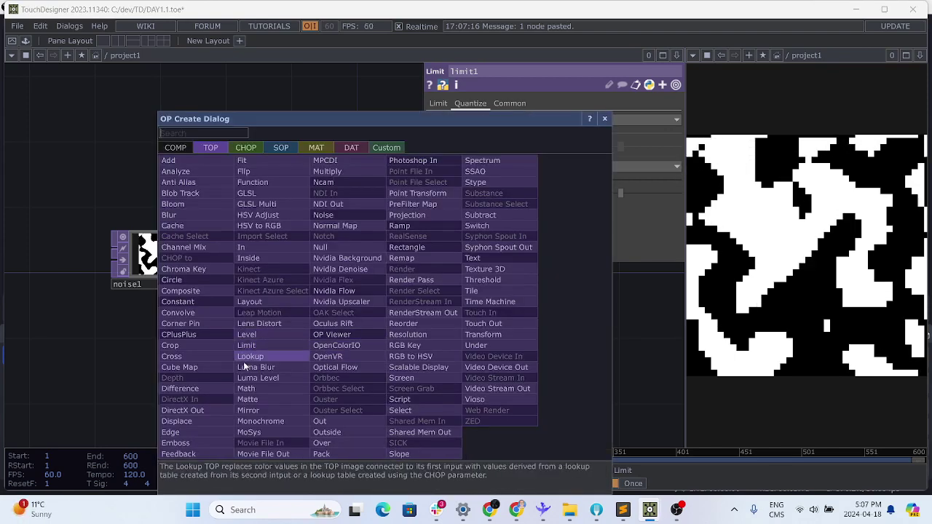
{"action": "left_click", "coordinate": [176, 420]}
{"action": "left_click", "coordinate": [382, 330]}
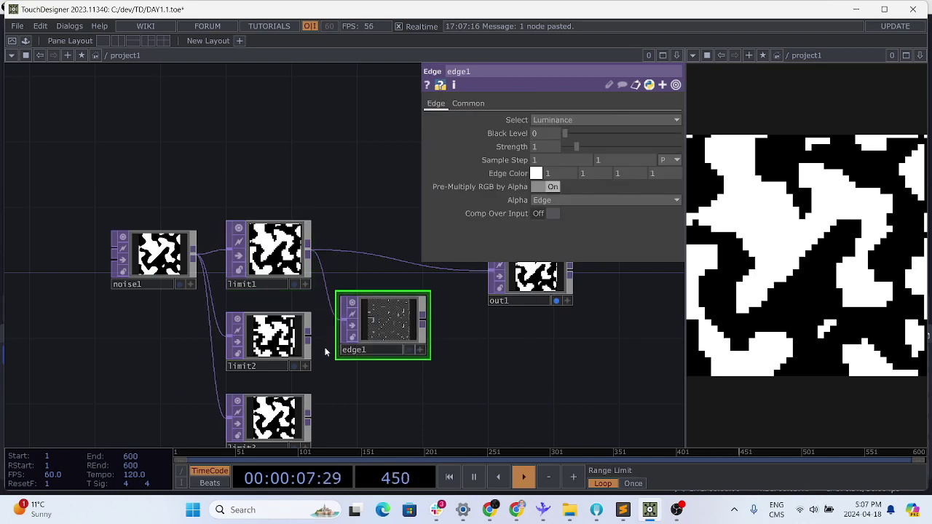
{"action": "left_click_drag", "start_coordinate": [308, 336], "coordinate": [355, 315]}
{"action": "left_click", "coordinate": [354, 314]}
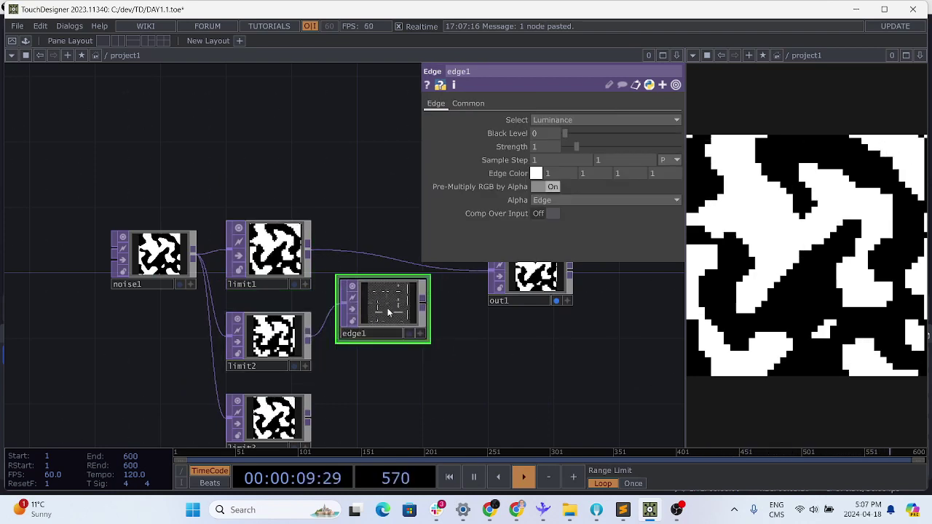
{"action": "left_click_drag", "start_coordinate": [388, 311], "coordinate": [371, 320]}
{"action": "key", "text": "Delete"}
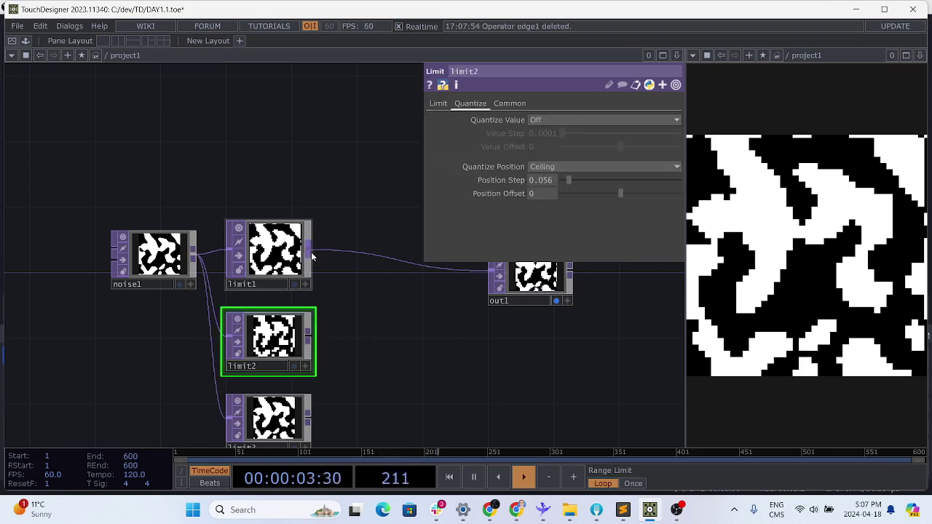
Step: Add an Edge TOP beside the Limit operators and duplicate it twice below
{"action": "left_click", "coordinate": [308, 255]}
{"action": "left_click", "coordinate": [385, 320]}
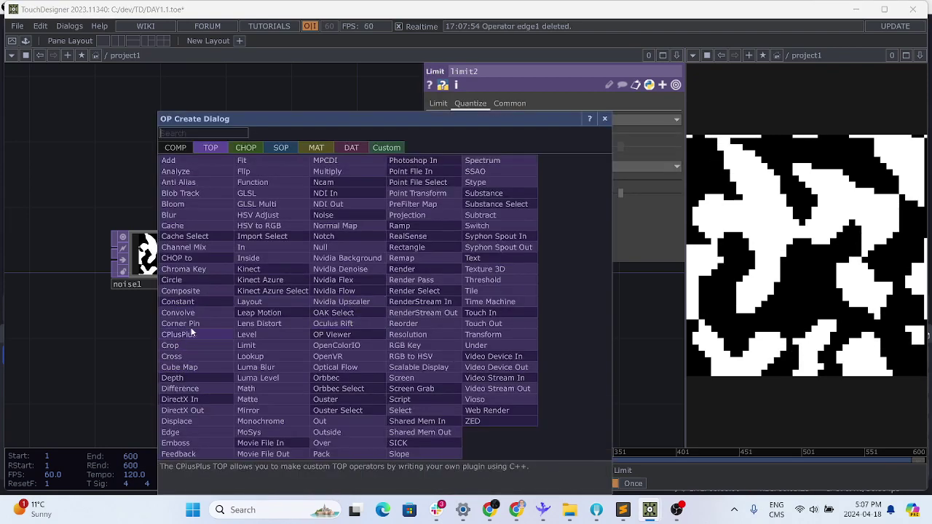
{"action": "left_click", "coordinate": [185, 422]}
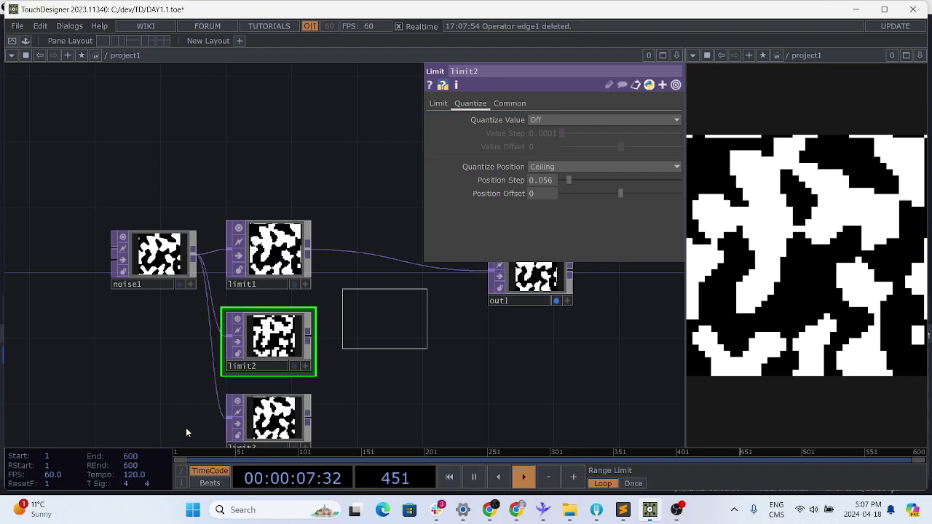
{"action": "left_click", "coordinate": [364, 290]}
{"action": "key", "text": "ctrl+v"}
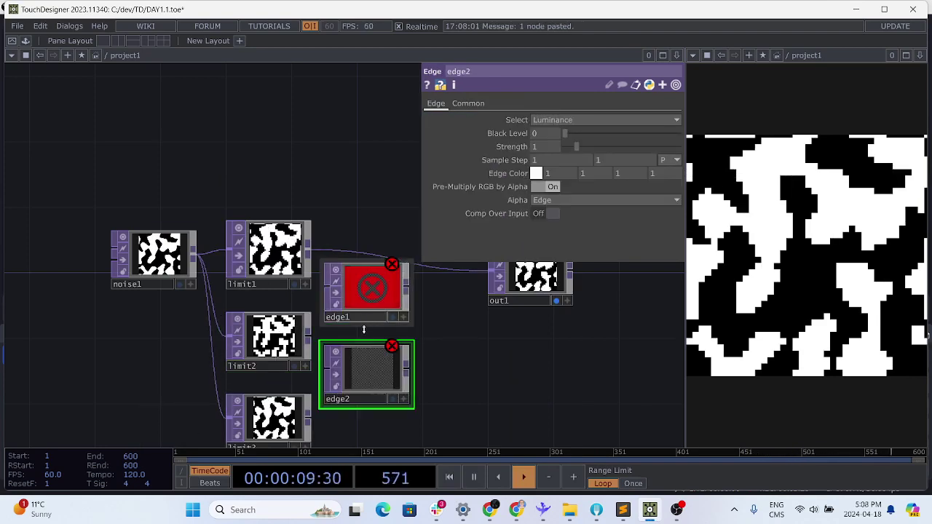
{"action": "key", "text": "ctrl+v"}
Step: Connect limit1 to edge1, limit2 to edge2 and limit3 to edge3, with limit3 lined up beside edge3
{"action": "scroll", "coordinate": [398, 352], "scroll_direction": "down", "scroll_amount": 2}
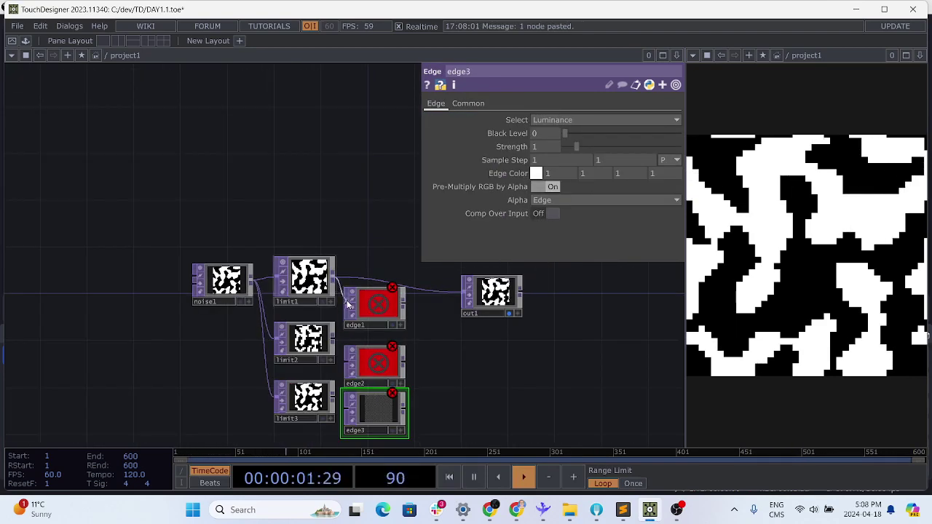
{"action": "left_click", "coordinate": [348, 304]}
{"action": "left_click", "coordinate": [333, 340]}
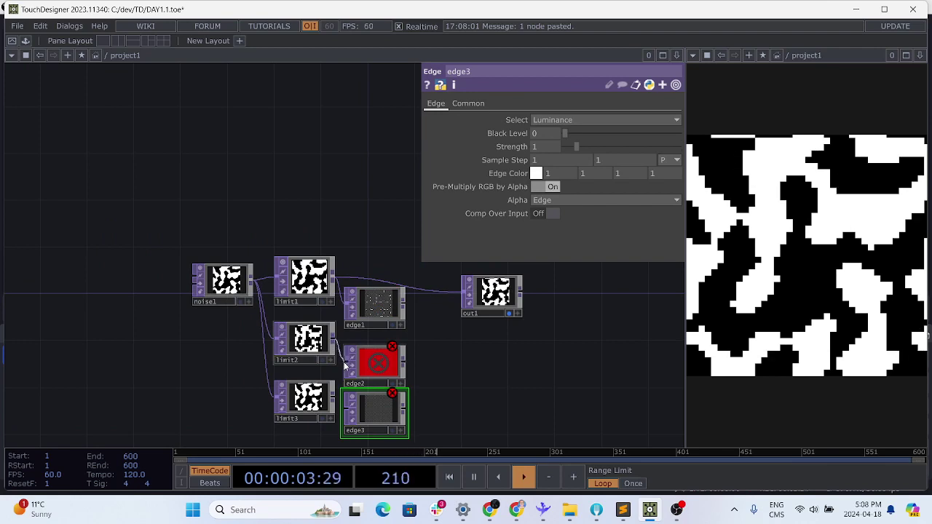
{"action": "left_click", "coordinate": [347, 362]}
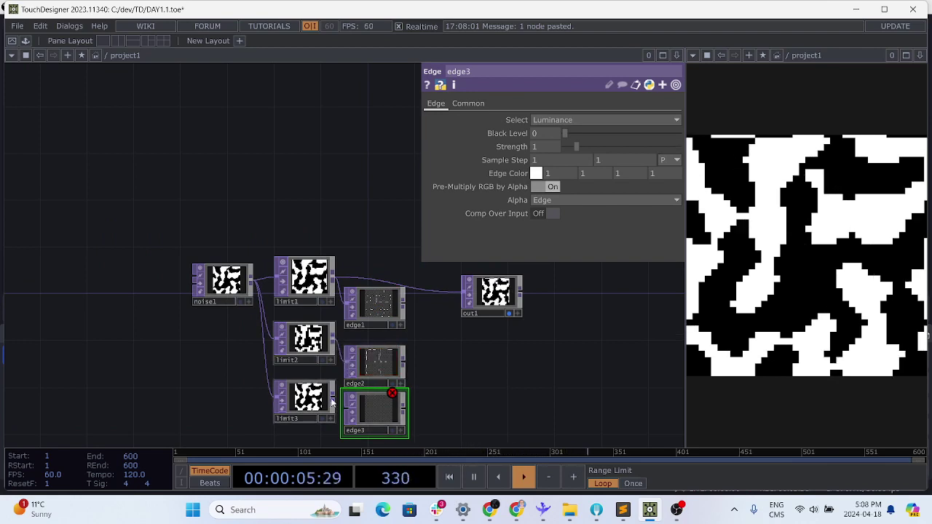
{"action": "mouse_move", "coordinate": [328, 397]}
{"action": "left_mouse_down"}
{"action": "mouse_move", "coordinate": [375, 409]}
{"action": "mouse_move", "coordinate": [328, 408]}
{"action": "left_mouse_up"}
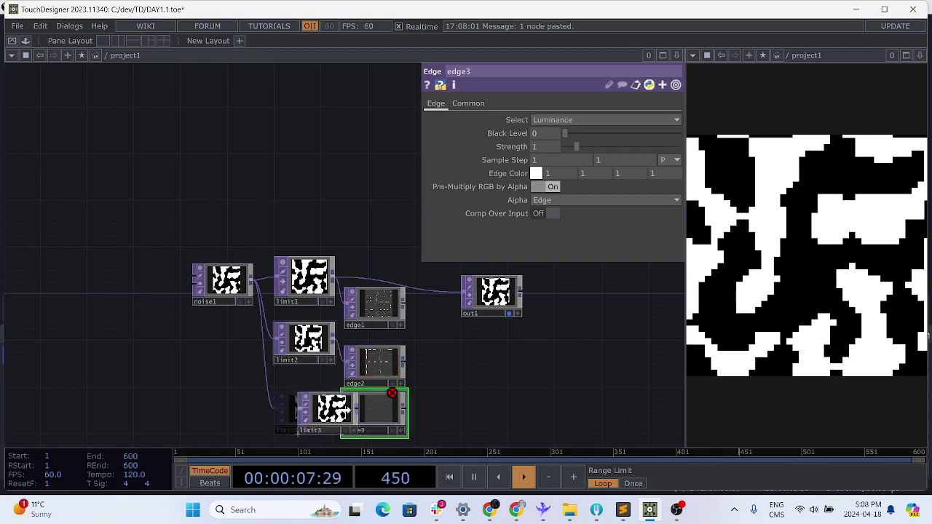
{"action": "left_click", "coordinate": [335, 411]}
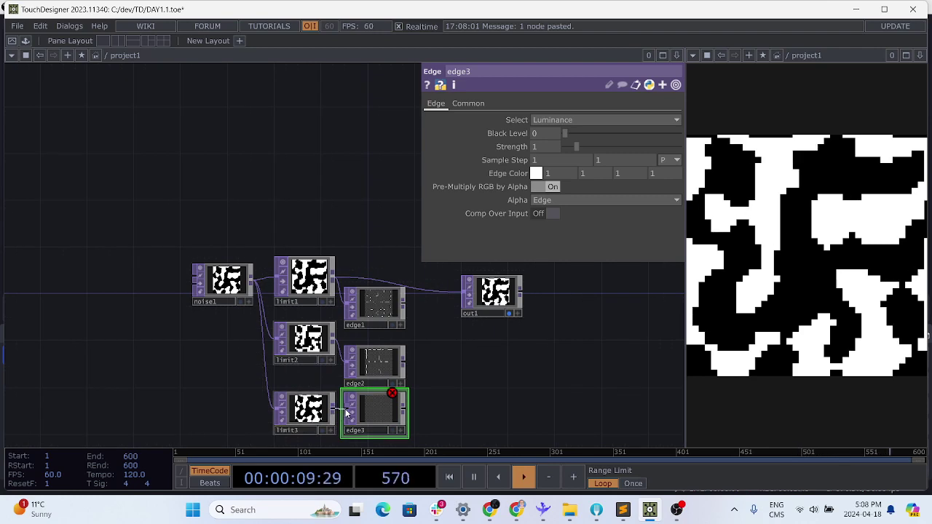
{"action": "left_click", "coordinate": [345, 411]}
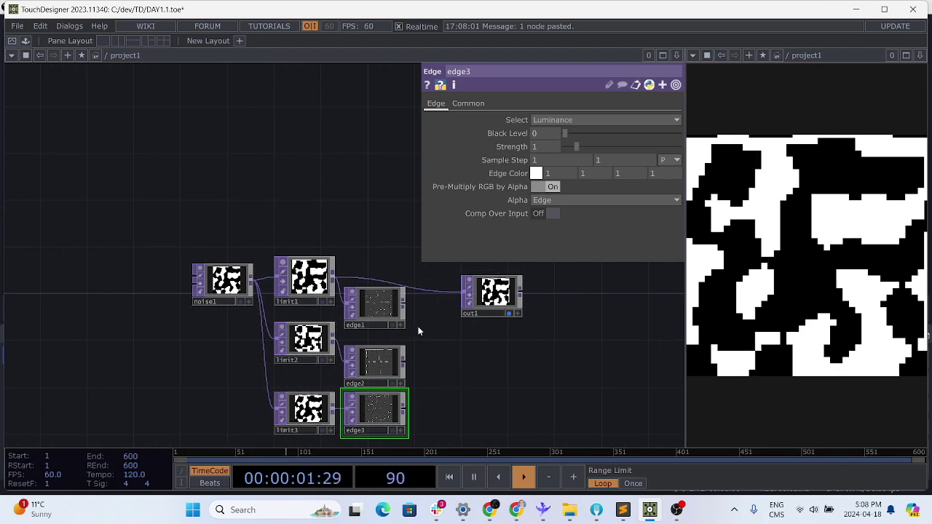
Step: Feed each Edge operator into the Out operator in turn, spacing out edge1 and edge2 and leaving edge3 connected
{"action": "mouse_move", "coordinate": [394, 304]}
{"action": "left_mouse_down"}
{"action": "mouse_move", "coordinate": [441, 304]}
{"action": "mouse_move", "coordinate": [405, 304]}
{"action": "left_mouse_up"}
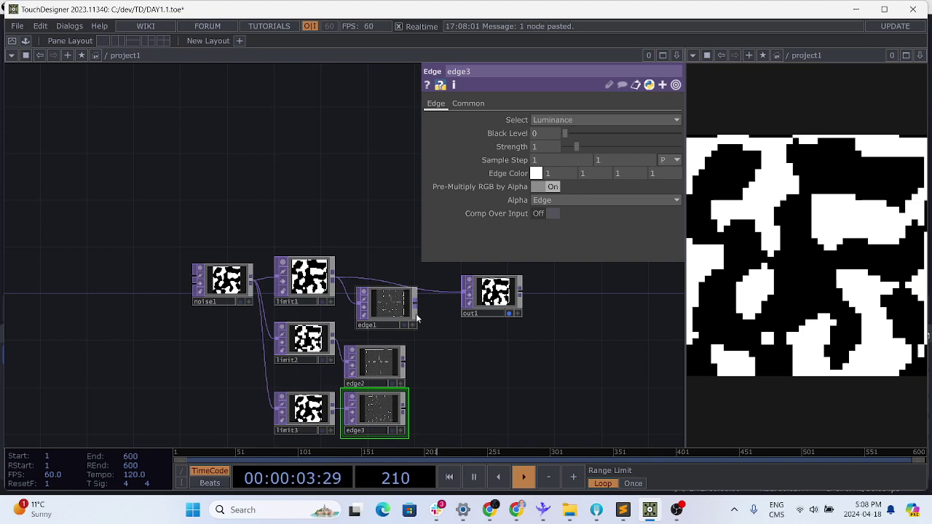
{"action": "scroll", "coordinate": [416, 313], "scroll_direction": "up", "scroll_amount": 3}
{"action": "left_click", "coordinate": [549, 275]}
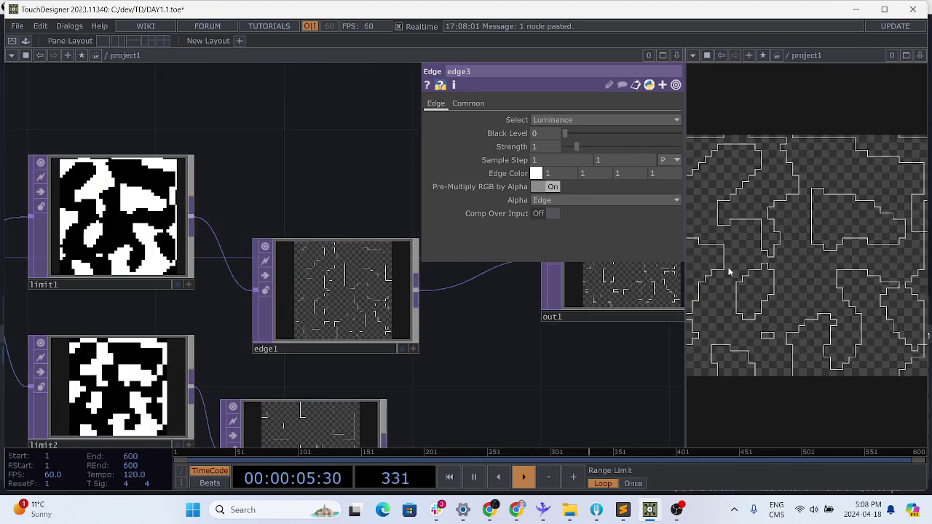
{"action": "scroll", "coordinate": [421, 424], "scroll_direction": "down", "scroll_amount": 3}
{"action": "left_click_drag", "start_coordinate": [373, 425], "coordinate": [511, 305]}
{"action": "left_click_drag", "start_coordinate": [493, 338], "coordinate": [488, 249]}
{"action": "left_click", "coordinate": [395, 445]}
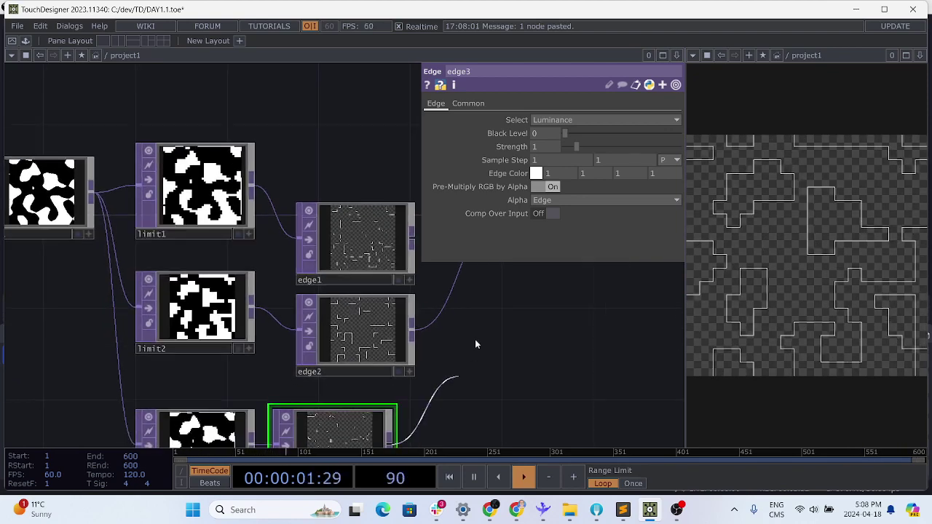
{"action": "left_click", "coordinate": [512, 248]}
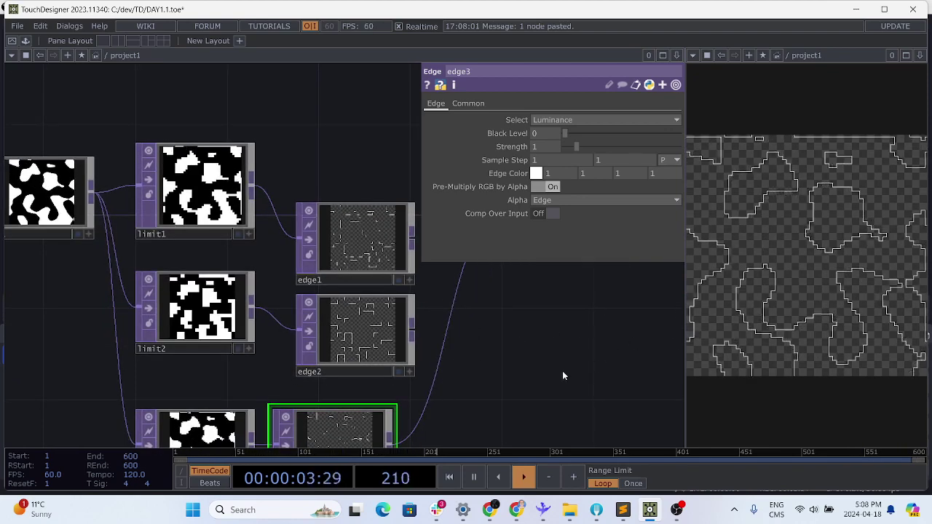
Step: Set the Alpha option of edge1, edge2 and edge3 to One
{"action": "left_click_drag", "start_coordinate": [562, 371], "coordinate": [529, 416]}
{"action": "left_click", "coordinate": [315, 259]}
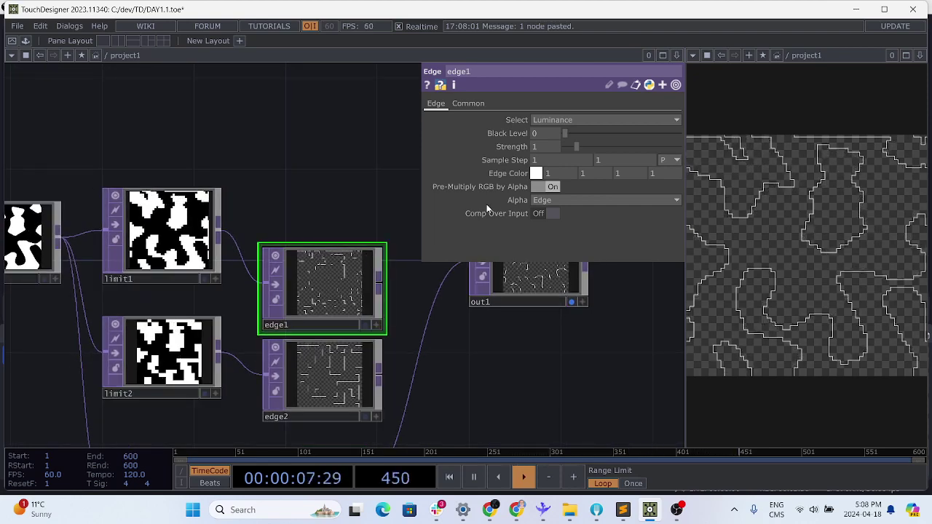
{"action": "left_click", "coordinate": [588, 204]}
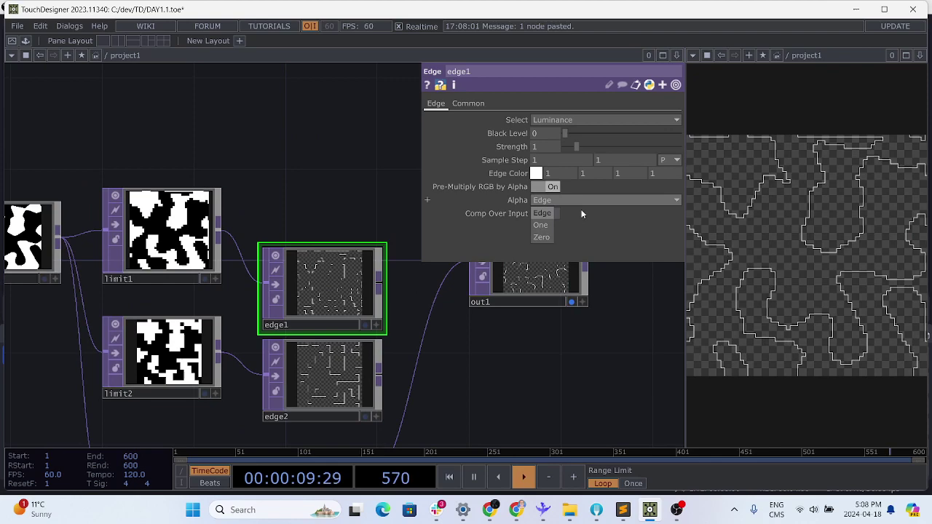
{"action": "left_click", "coordinate": [544, 225]}
{"action": "left_click", "coordinate": [350, 342]}
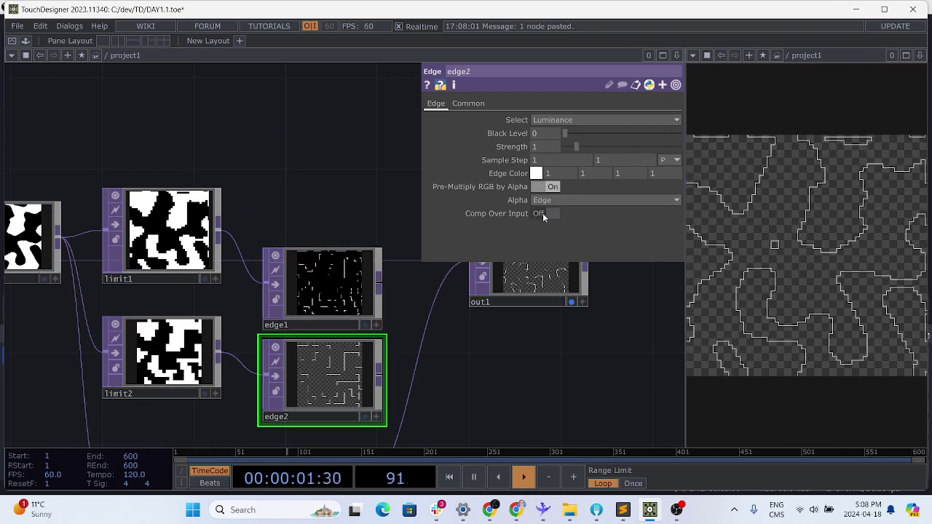
{"action": "left_click", "coordinate": [565, 200]}
{"action": "left_click", "coordinate": [541, 225]}
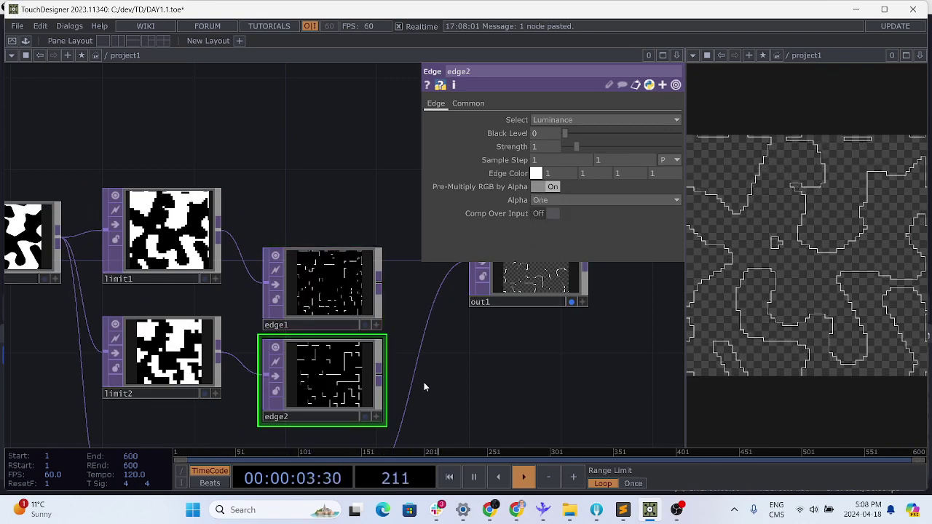
{"action": "left_click_drag", "start_coordinate": [426, 385], "coordinate": [439, 289]}
{"action": "left_click", "coordinate": [313, 393]}
{"action": "left_click", "coordinate": [582, 202]}
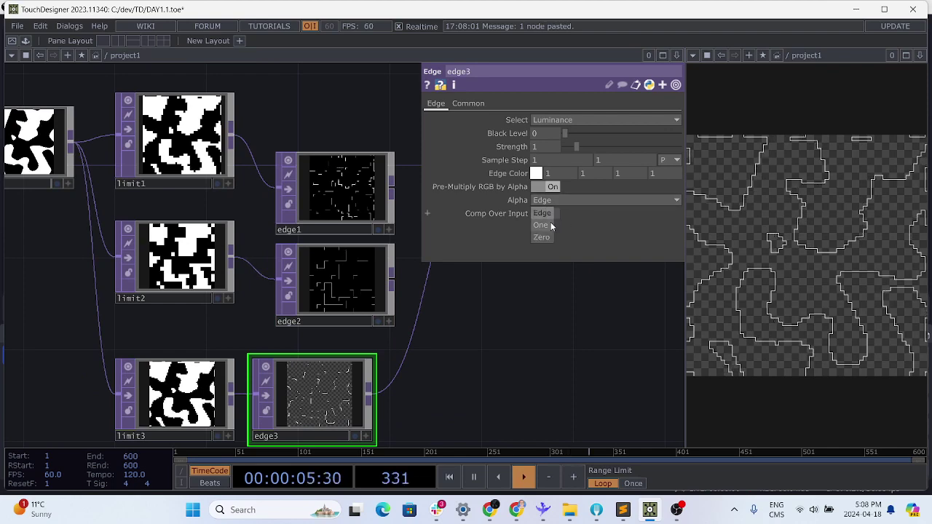
{"action": "left_click", "coordinate": [542, 225]}
Step: Move the Out operator farther from the Edge operators and add a Composite TOP fed by edge1
{"action": "left_click_drag", "start_coordinate": [501, 313], "coordinate": [429, 354]}
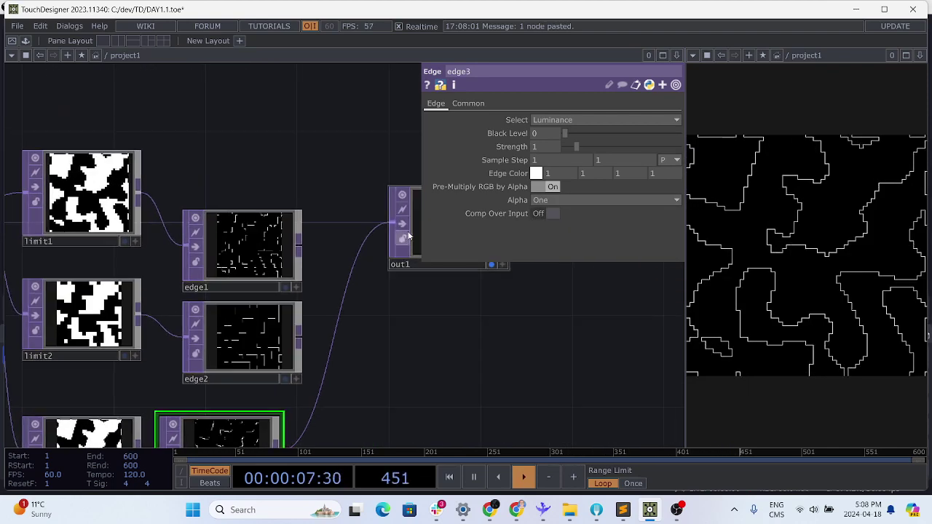
{"action": "left_click_drag", "start_coordinate": [445, 297], "coordinate": [572, 339]}
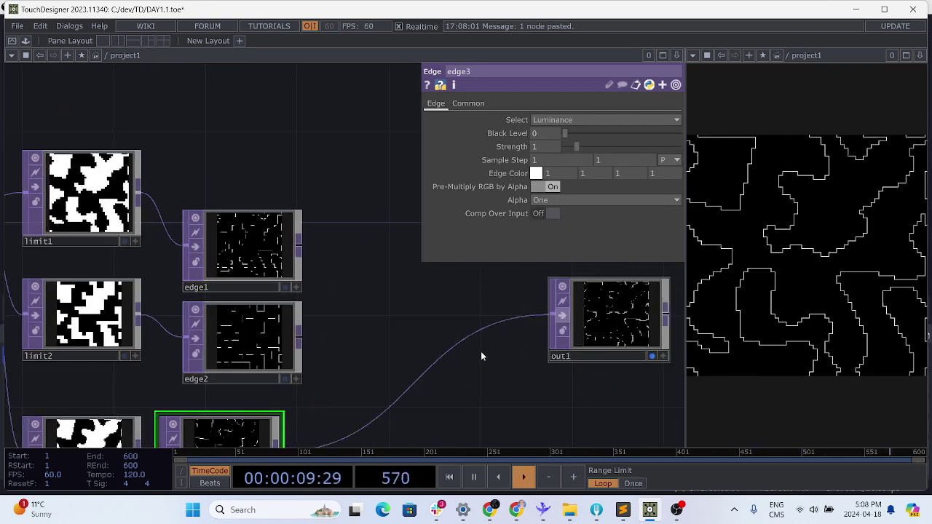
{"action": "left_click_drag", "start_coordinate": [301, 244], "coordinate": [396, 277]}
{"action": "left_click", "coordinate": [397, 277]}
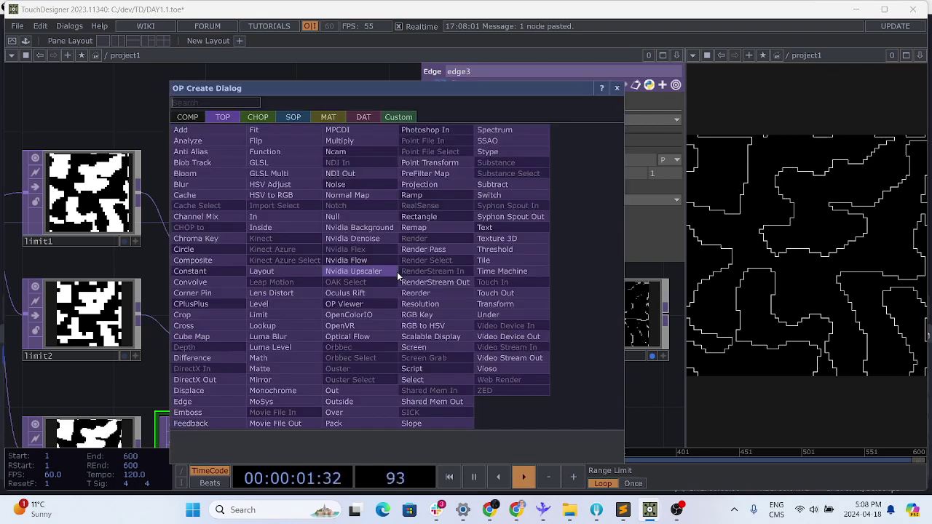
{"action": "type", "text": "Compos"}
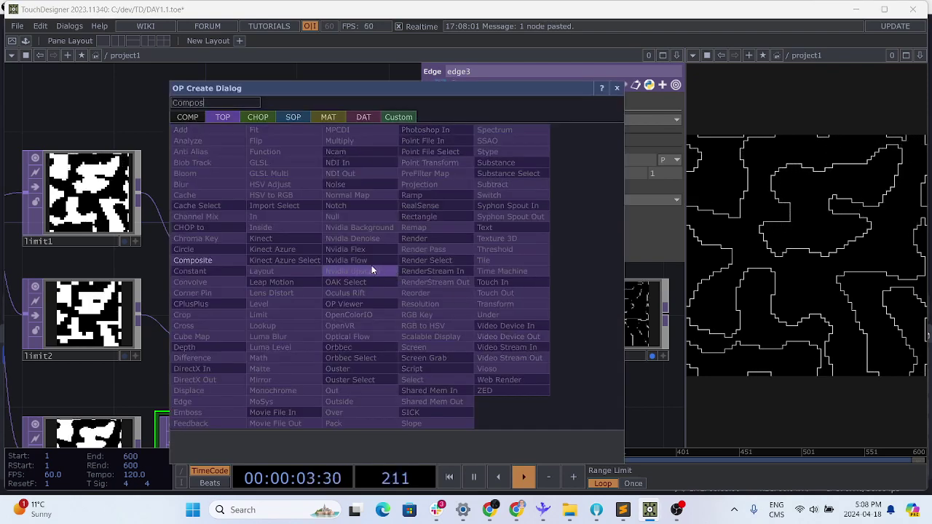
{"action": "key", "text": "Return"}
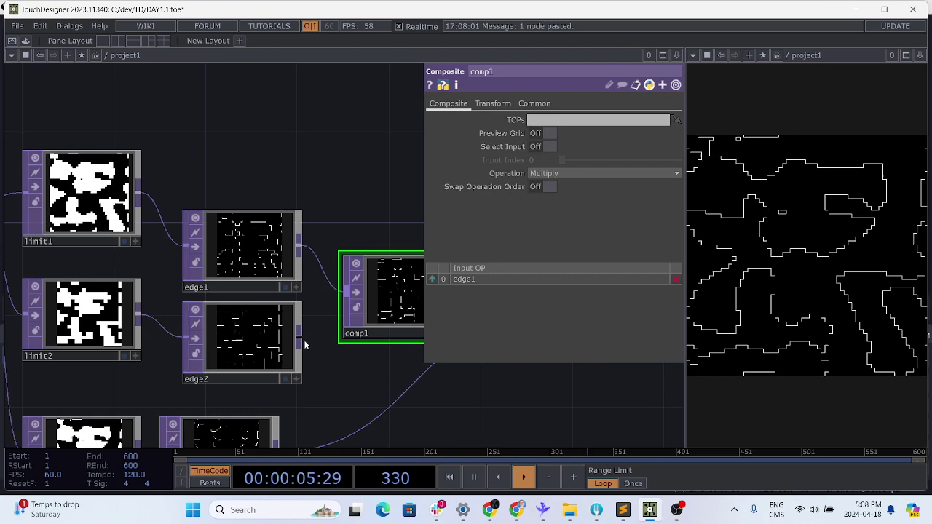
Step: Connect edge2 and edge3 to comp1, and feed comp1 into out1 in place of edge3, lining the two up
{"action": "left_click_drag", "start_coordinate": [299, 340], "coordinate": [364, 295]}
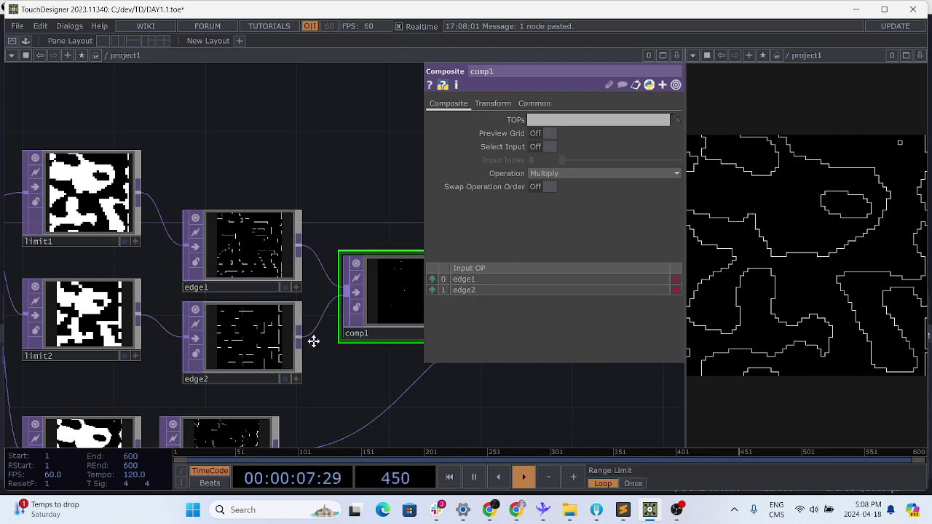
{"action": "scroll", "coordinate": [311, 339], "scroll_direction": "down", "scroll_amount": 3}
{"action": "left_click_drag", "start_coordinate": [283, 356], "coordinate": [352, 211]}
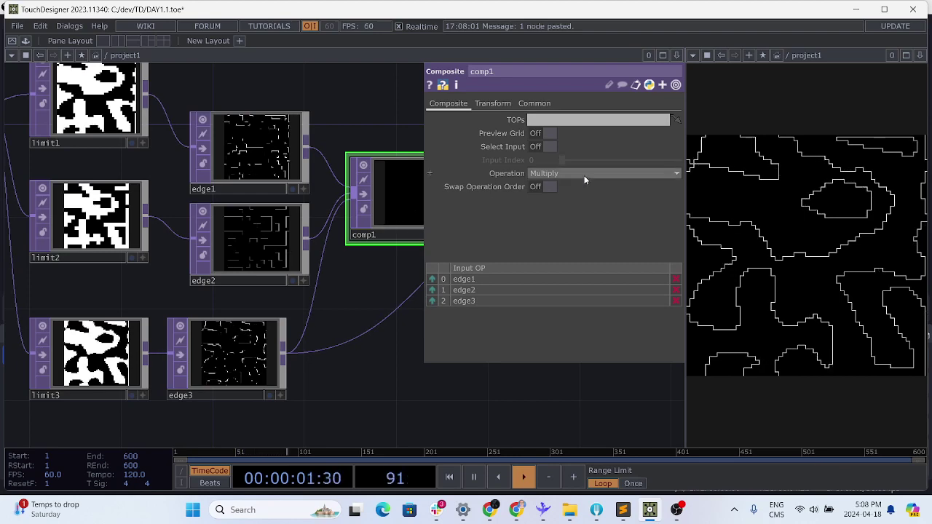
{"action": "left_click_drag", "start_coordinate": [396, 115], "coordinate": [216, 114]}
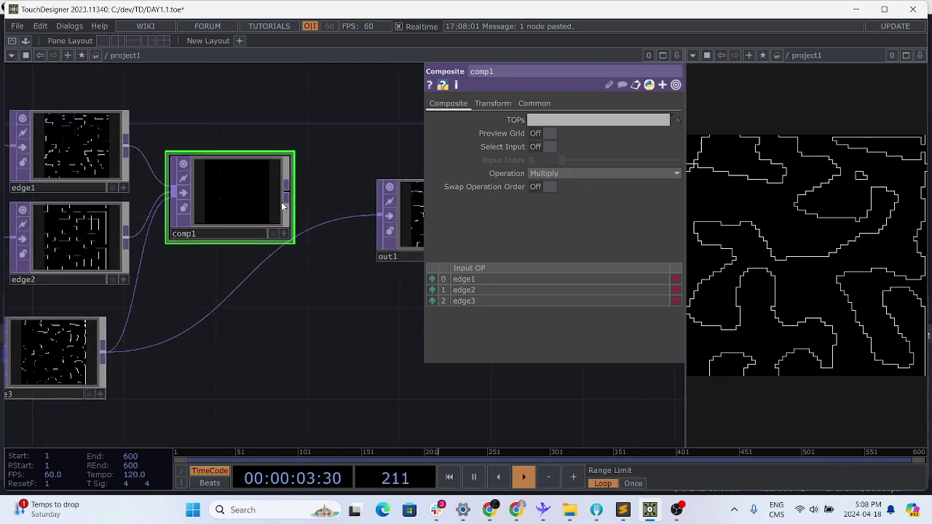
{"action": "left_click_drag", "start_coordinate": [288, 198], "coordinate": [358, 218]}
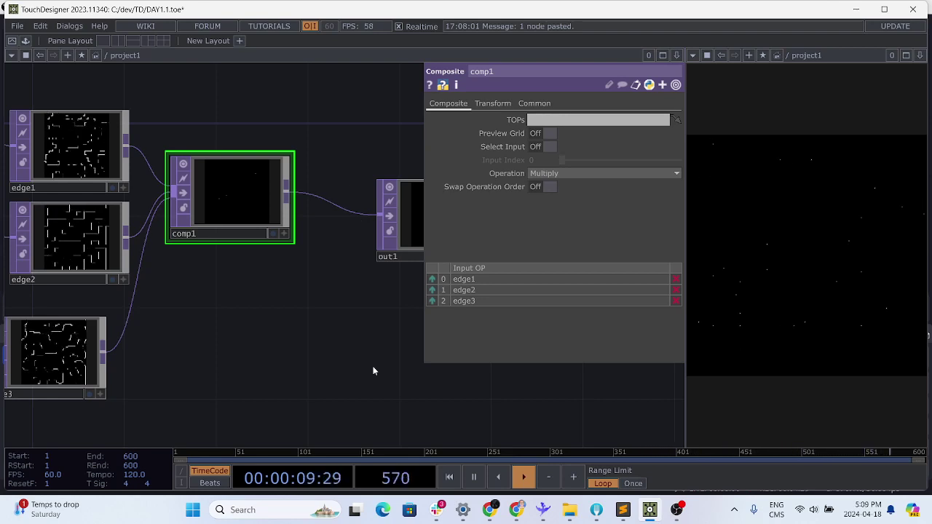
{"action": "left_click_drag", "start_coordinate": [250, 193], "coordinate": [273, 217]}
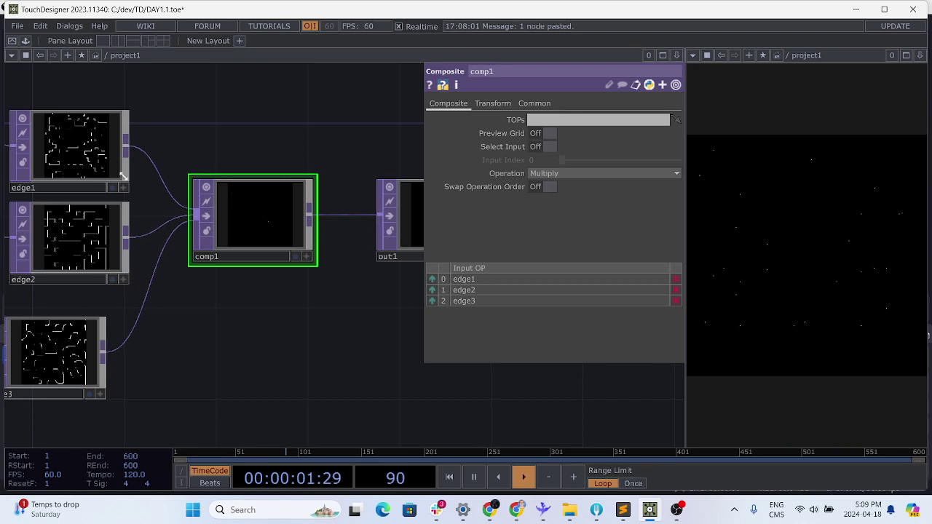
Step: Switch to Paint, shade box b in the multiply sketch and draw a crossed-out 0 below the 1
{"action": "left_click", "coordinate": [97, 143]}
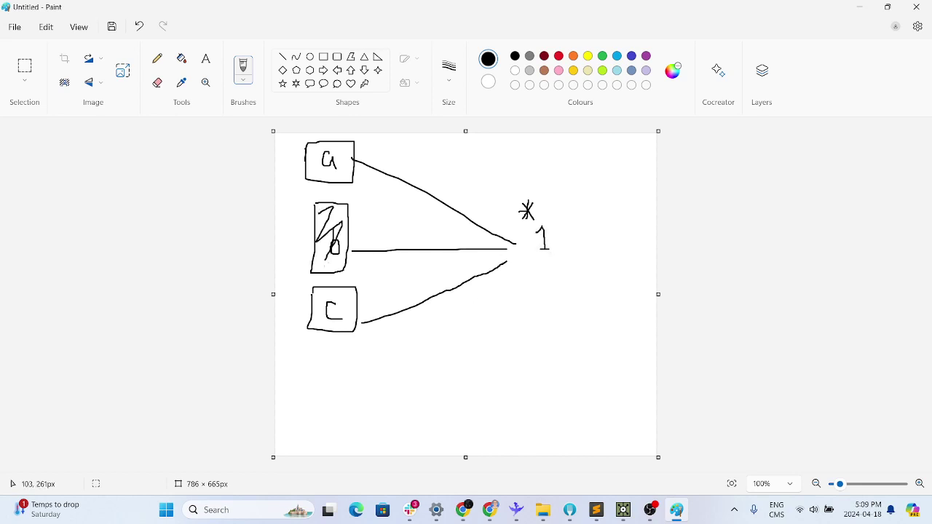
{"action": "left_click_drag", "start_coordinate": [325, 260], "coordinate": [333, 261]}
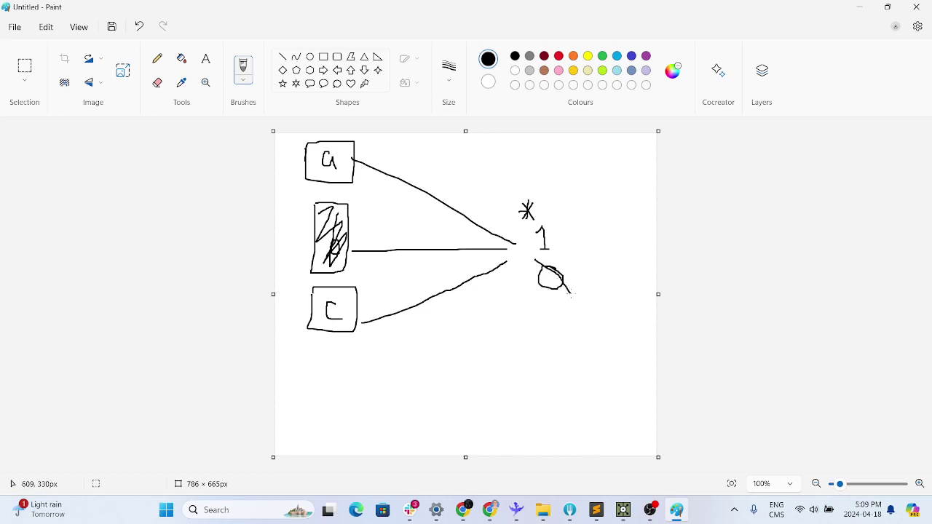
{"action": "mouse_move", "coordinate": [653, 509]}
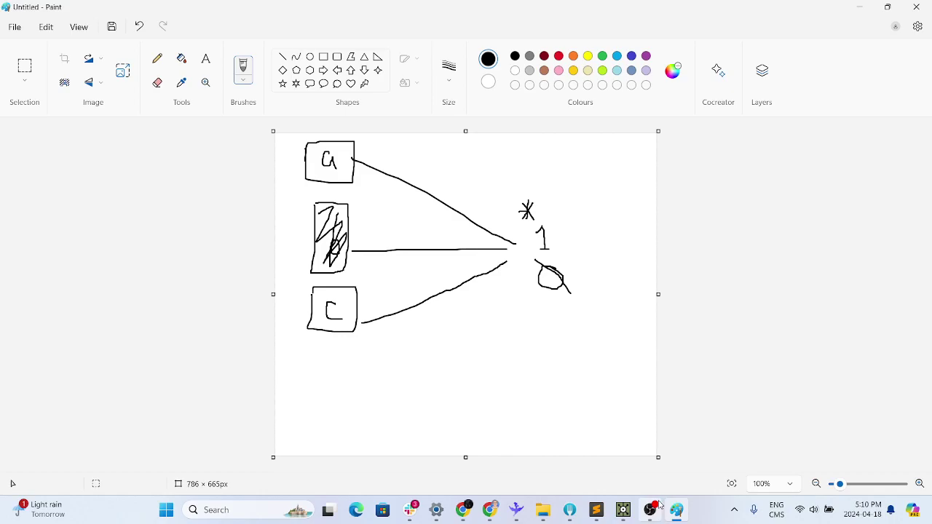
Step: Switch back to TouchDesigner, set the operation of comp1 to Add and move out1 slightly farther from it
{"action": "left_click", "coordinate": [623, 509]}
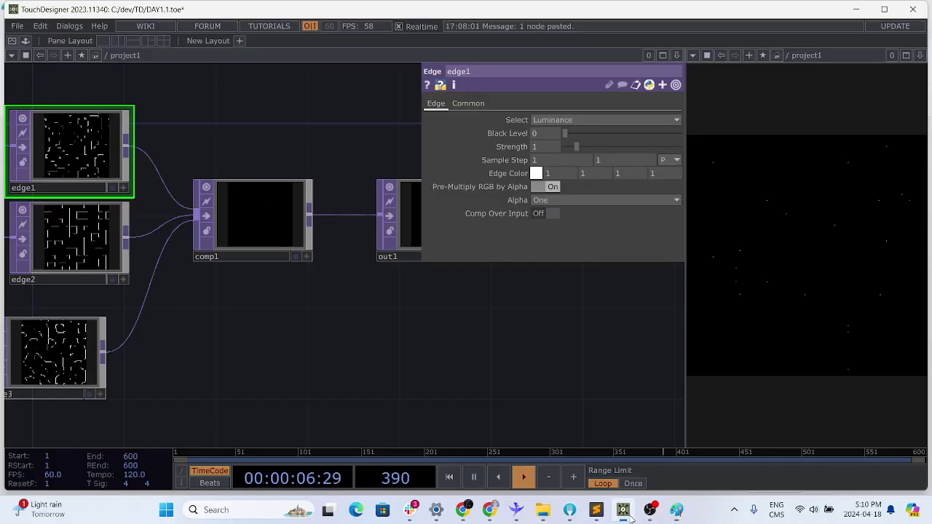
{"action": "left_click", "coordinate": [264, 230]}
{"action": "left_click", "coordinate": [561, 173]}
{"action": "left_click", "coordinate": [554, 184]}
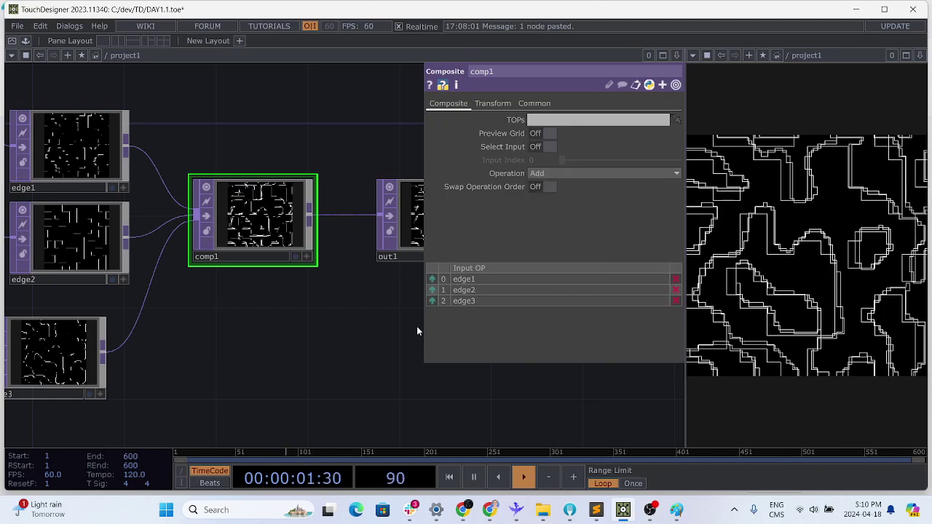
{"action": "left_click_drag", "start_coordinate": [377, 380], "coordinate": [324, 388]}
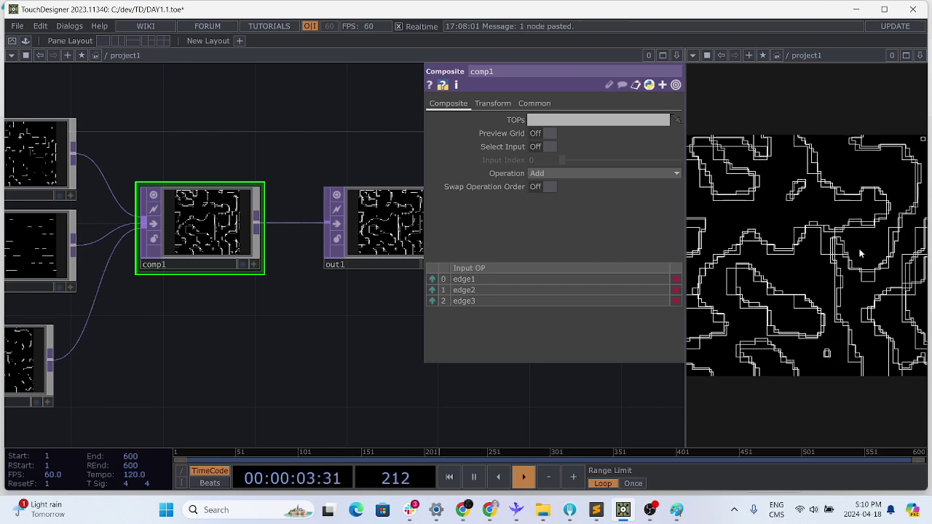
{"action": "left_click_drag", "start_coordinate": [387, 232], "coordinate": [409, 232]}
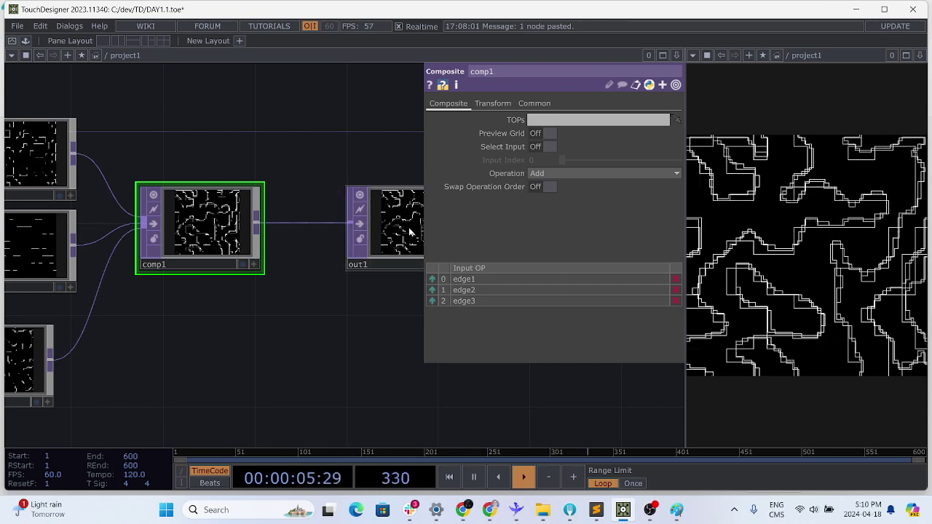
Step: Reuse the absTime.seconds expression from the X rotation of noise1 for its X translation
{"action": "key", "text": "h"}
{"action": "left_click", "coordinate": [281, 202]}
{"action": "left_click", "coordinate": [55, 262]}
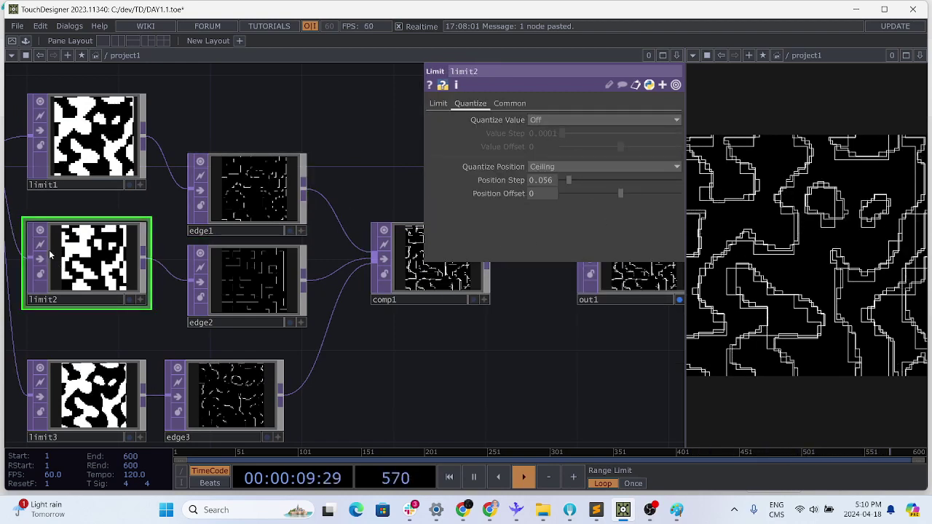
{"action": "key", "text": "h"}
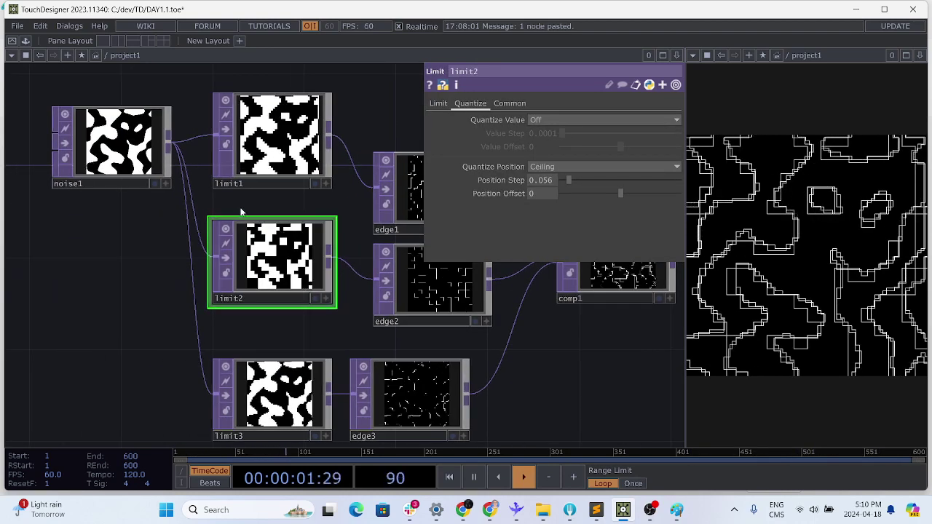
{"action": "left_click", "coordinate": [140, 139]}
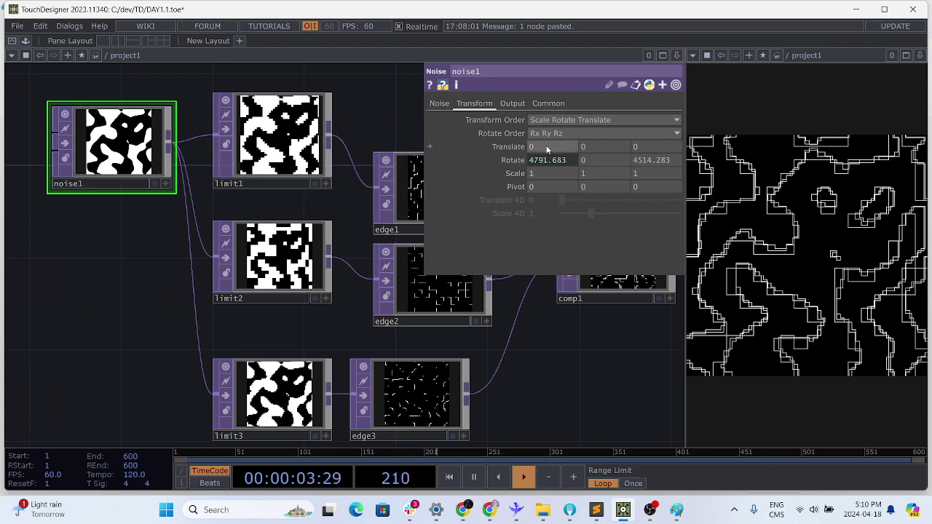
{"action": "left_click", "coordinate": [558, 162]}
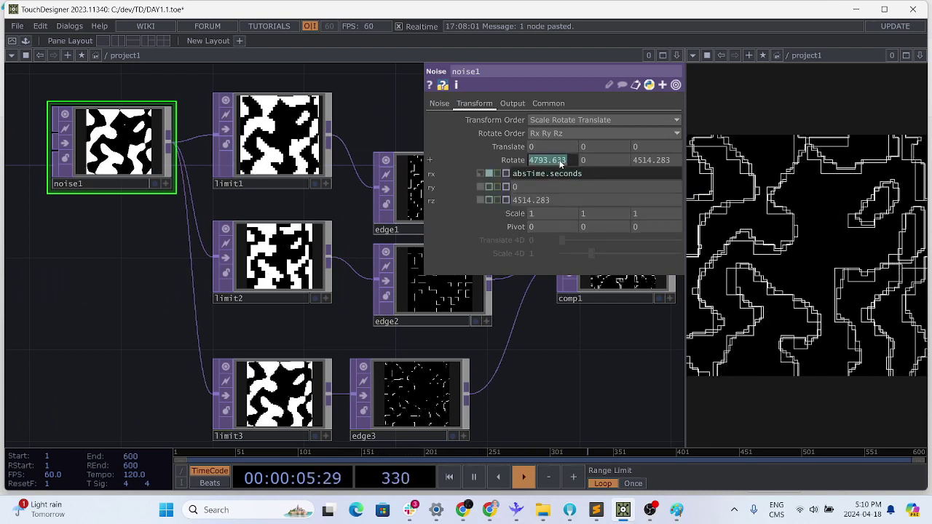
{"action": "left_click", "coordinate": [502, 160]}
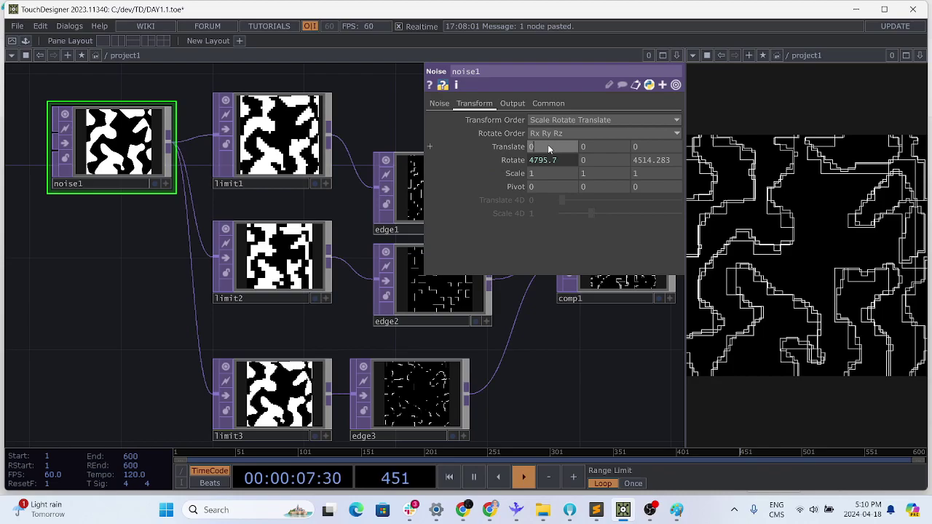
{"action": "key", "text": "Return"}
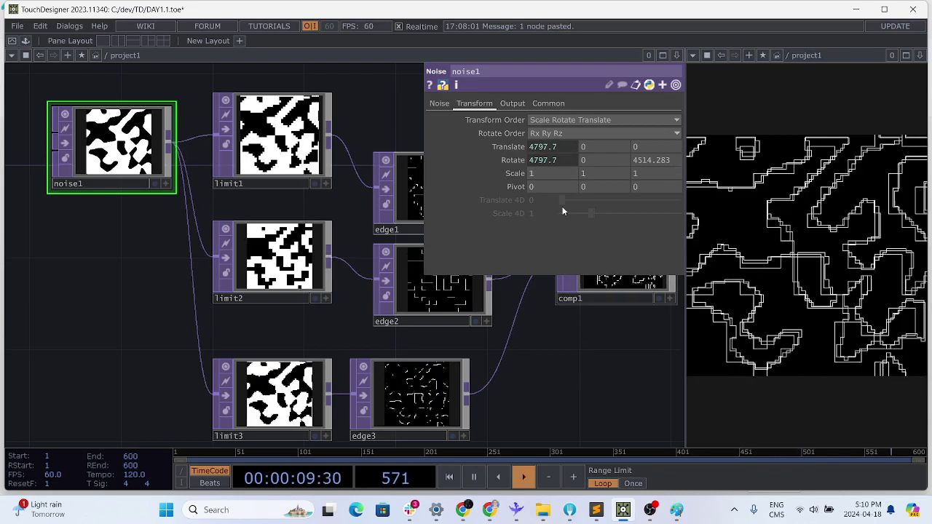
Step: Slow the X translation of noise1 by setting its expression to absTime.seconds * .05
{"action": "left_click", "coordinate": [560, 148]}
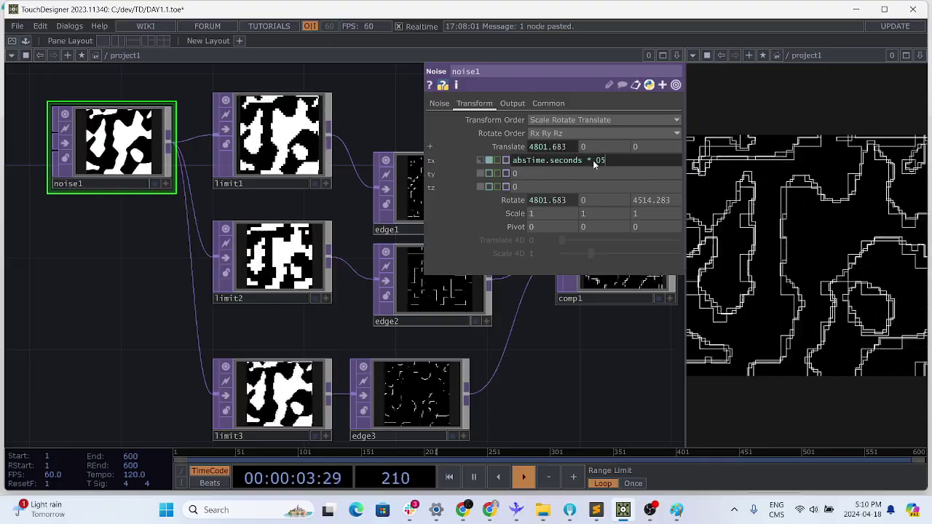
{"action": "type", "text": "* 5"}
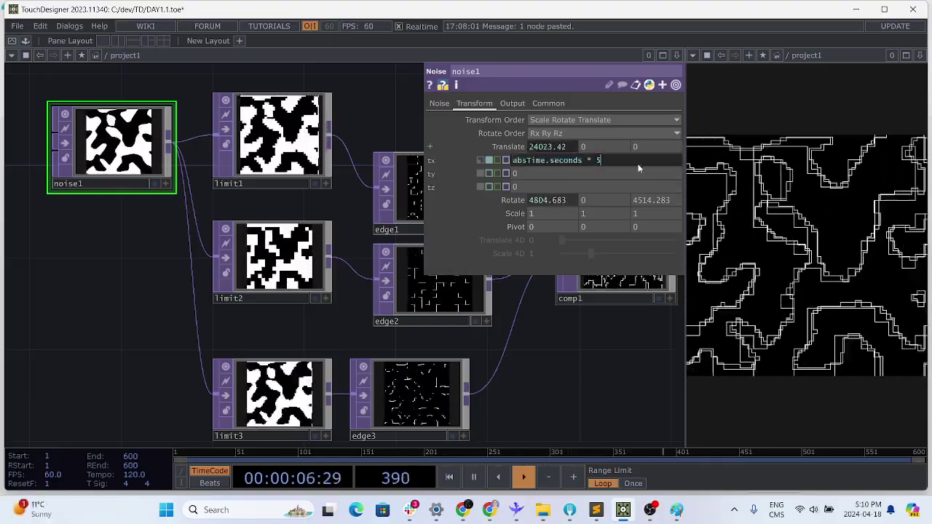
{"action": "key", "text": "Left"}
{"action": "type", "text": "."}
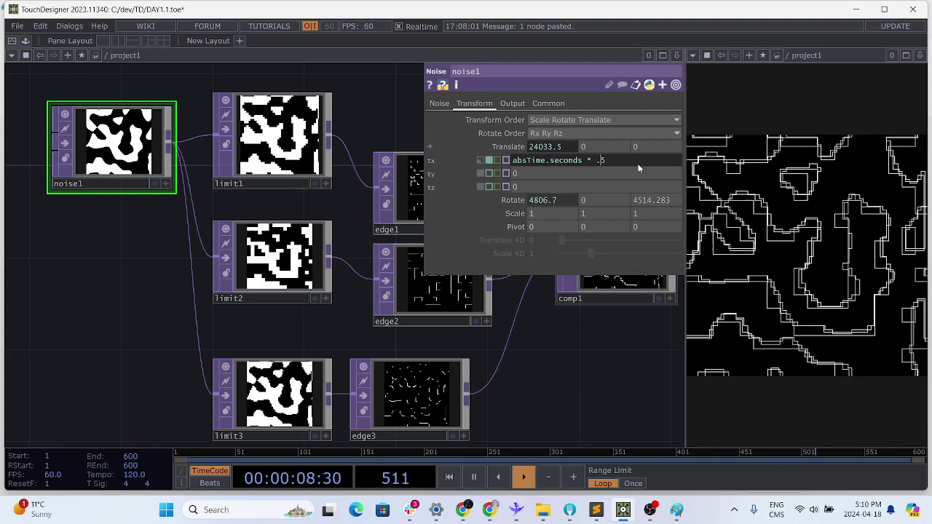
{"action": "type", "text": "0"}
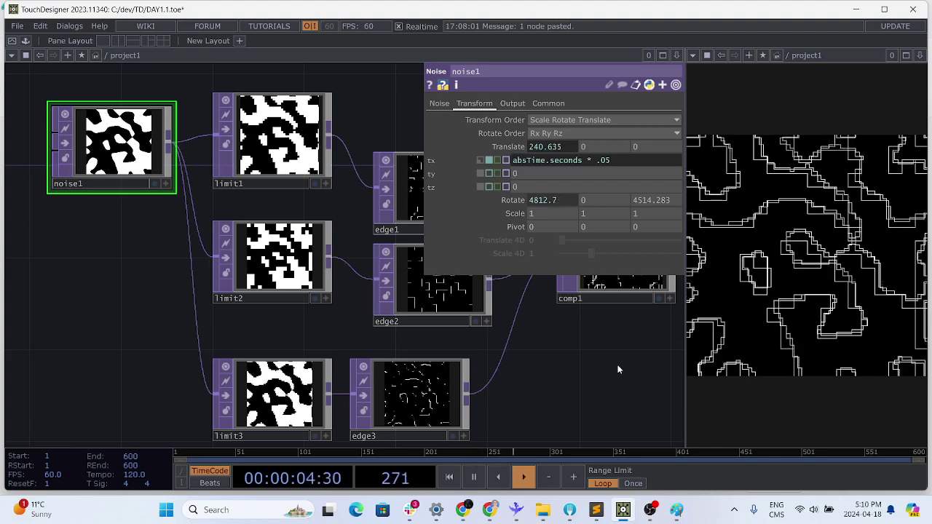
Step: Move out1 farther from comp1 to make room for more operators between them
{"action": "left_click_drag", "start_coordinate": [598, 350], "coordinate": [339, 377]}
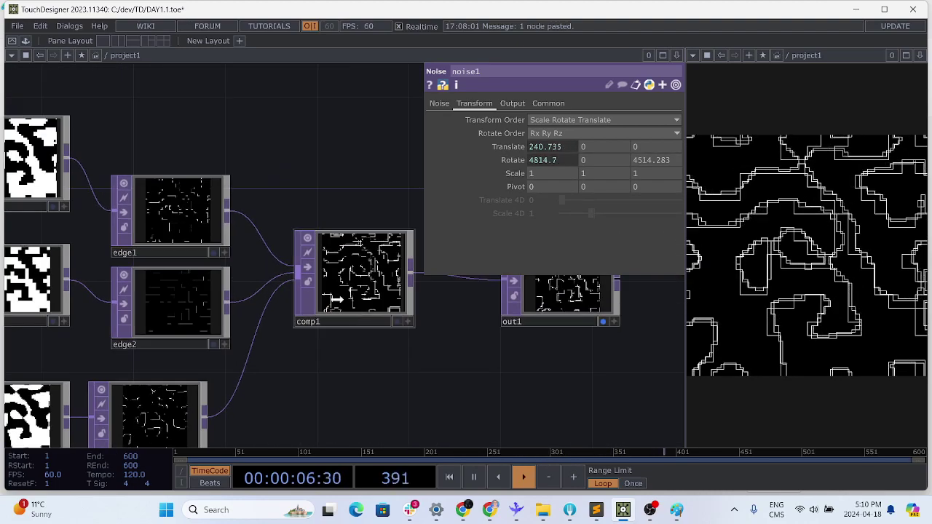
{"action": "left_click_drag", "start_coordinate": [337, 300], "coordinate": [314, 322]}
{"action": "left_click_drag", "start_coordinate": [473, 380], "coordinate": [421, 425]}
{"action": "left_click_drag", "start_coordinate": [517, 330], "coordinate": [609, 307]}
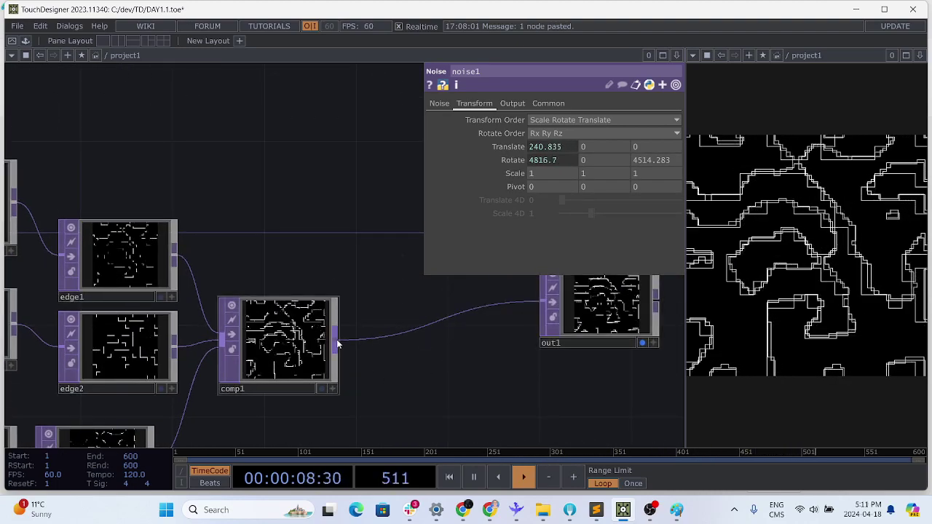
Step: Add a Feedback TOP fed by comp1 and place it above the wire between comp1 and out1
{"action": "double_click", "coordinate": [411, 187]}
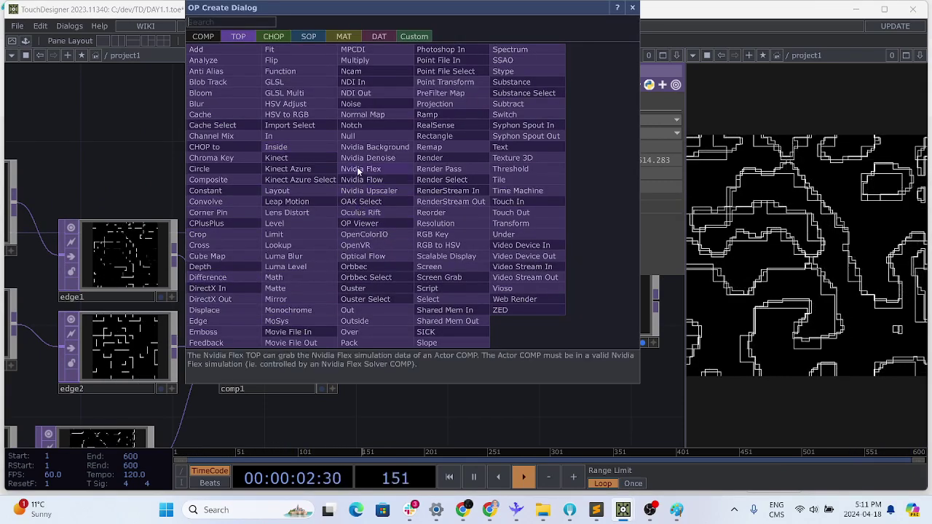
{"action": "left_click", "coordinate": [211, 343]}
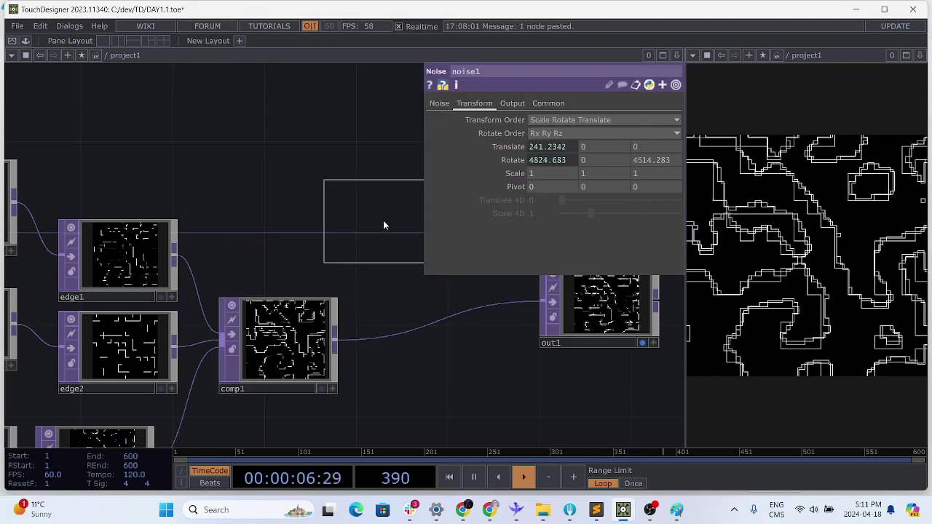
{"action": "left_click", "coordinate": [393, 216]}
{"action": "left_click_drag", "start_coordinate": [329, 308], "coordinate": [260, 303]}
{"action": "left_click_drag", "start_coordinate": [307, 195], "coordinate": [331, 194]}
{"action": "left_click_drag", "start_coordinate": [278, 217], "coordinate": [290, 205]}
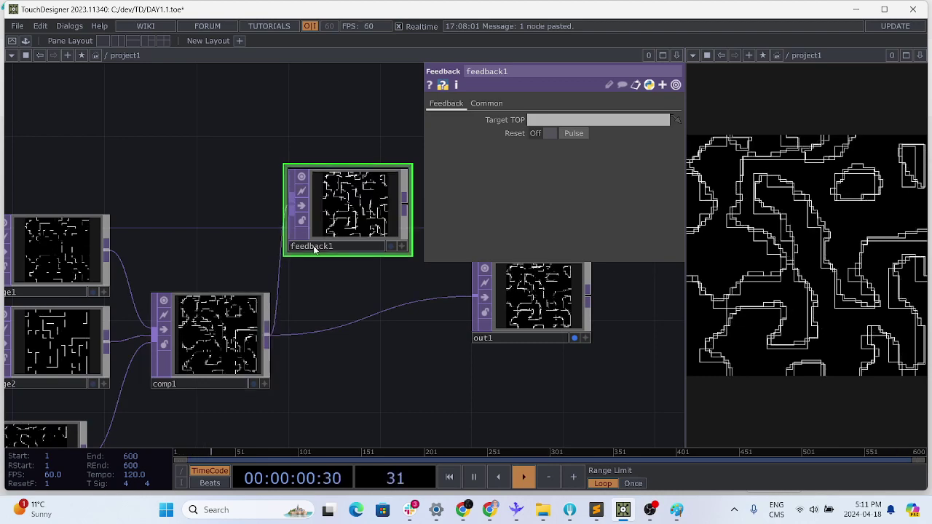
Step: Move out1 lower and add a Composite TOP fed by feedback1
{"action": "left_click_drag", "start_coordinate": [341, 300], "coordinate": [263, 316]}
{"action": "left_click_drag", "start_coordinate": [476, 331], "coordinate": [637, 423]}
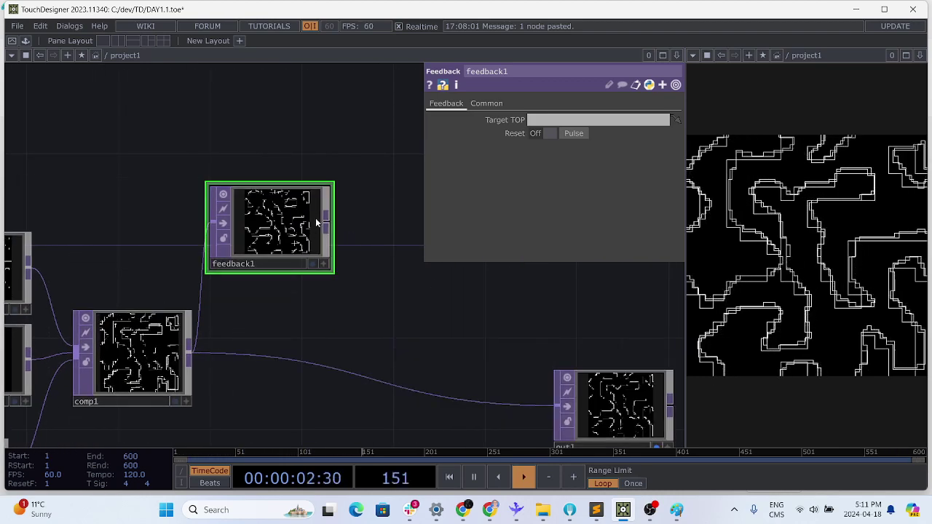
{"action": "left_click_drag", "start_coordinate": [334, 227], "coordinate": [455, 287]}
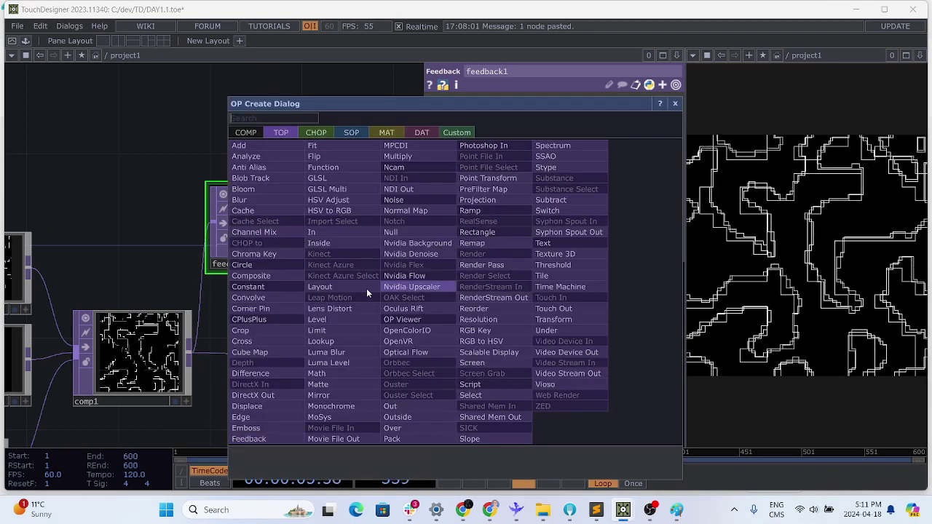
{"action": "left_click", "coordinate": [273, 276]}
{"action": "left_click", "coordinate": [507, 305]}
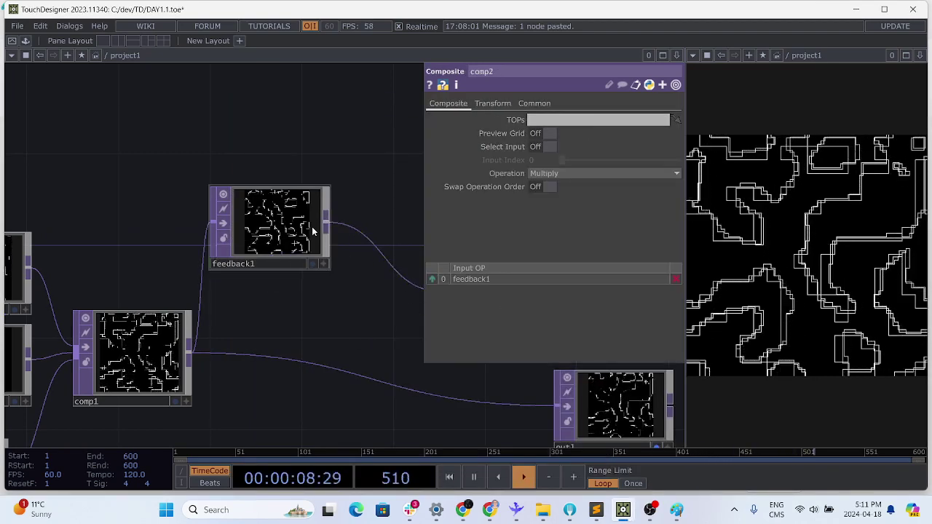
Step: Insert a Level TOP between feedback1 and comp2, and wire comp1 into comp2 as its second input
{"action": "right_click", "coordinate": [358, 232]}
{"action": "left_click", "coordinate": [389, 219]}
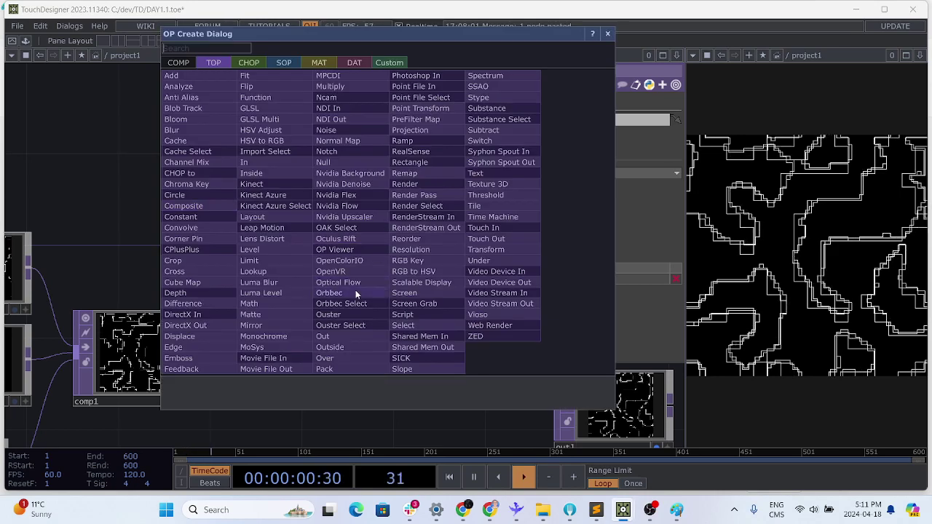
{"action": "left_click", "coordinate": [275, 252]}
{"action": "left_click", "coordinate": [377, 269]}
{"action": "left_click_drag", "start_coordinate": [329, 348], "coordinate": [239, 340]}
{"action": "left_click_drag", "start_coordinate": [384, 296], "coordinate": [521, 319]}
{"action": "left_click_drag", "start_coordinate": [329, 274], "coordinate": [397, 274]}
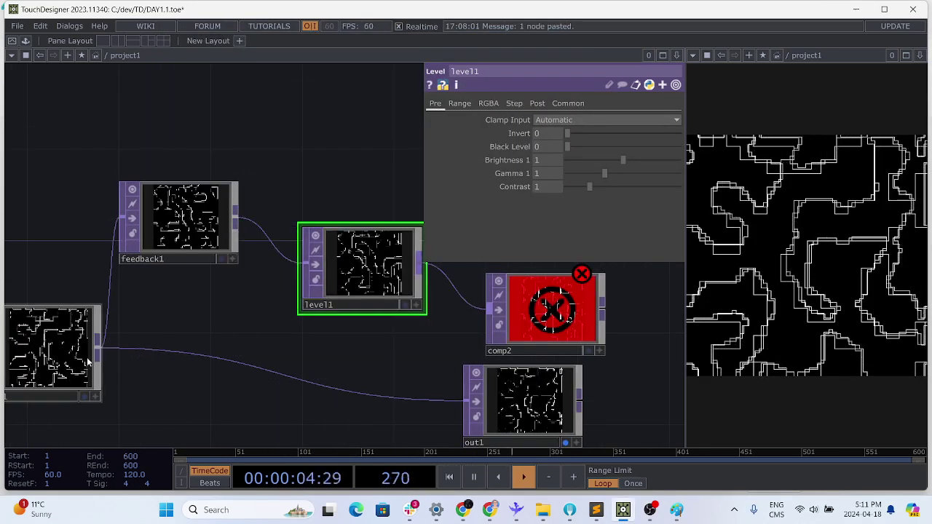
{"action": "left_click_drag", "start_coordinate": [96, 350], "coordinate": [489, 314]}
{"action": "left_click", "coordinate": [552, 305]}
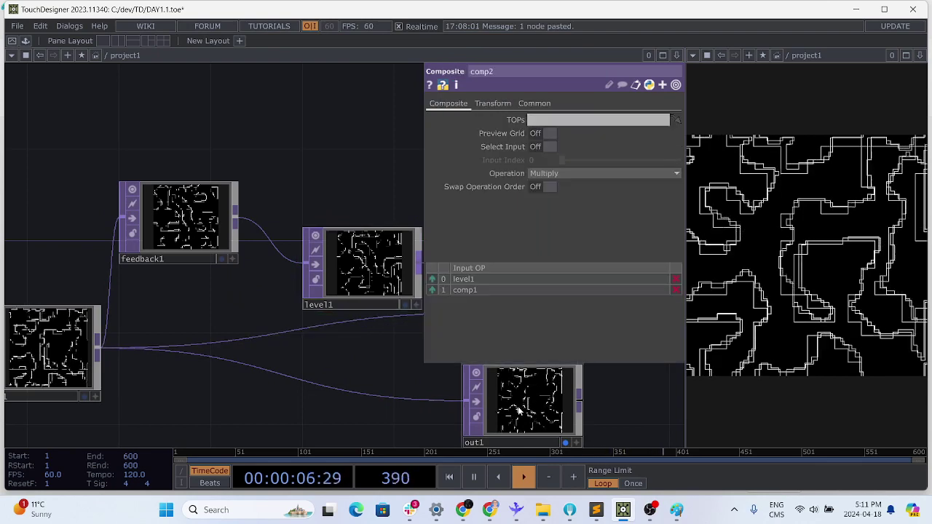
Step: Feed comp2 into out1 instead of comp1 and set the operation of comp2 to Add
{"action": "left_click_drag", "start_coordinate": [516, 410], "coordinate": [631, 410]}
{"action": "left_click_drag", "start_coordinate": [442, 413], "coordinate": [172, 385]}
{"action": "left_click_drag", "start_coordinate": [343, 372], "coordinate": [437, 372]}
{"action": "left_click_drag", "start_coordinate": [338, 286], "coordinate": [404, 372]}
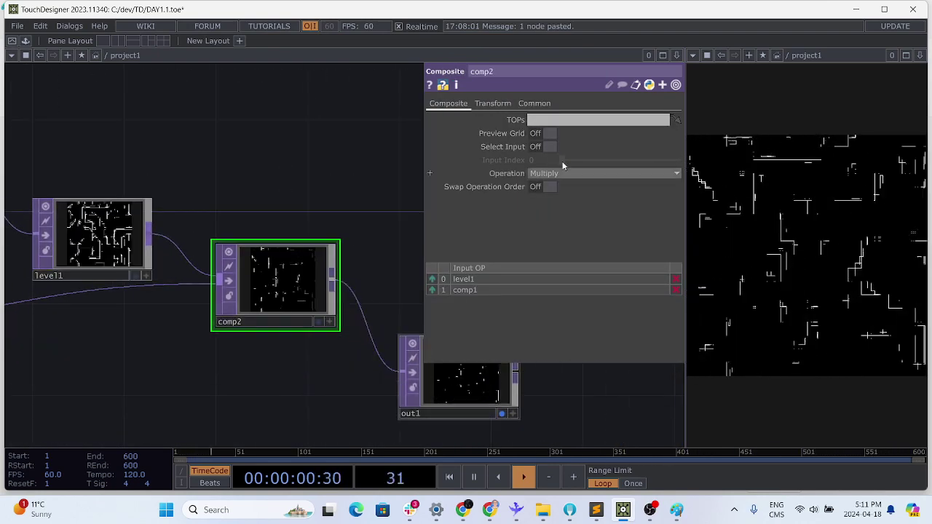
{"action": "left_click", "coordinate": [574, 175]}
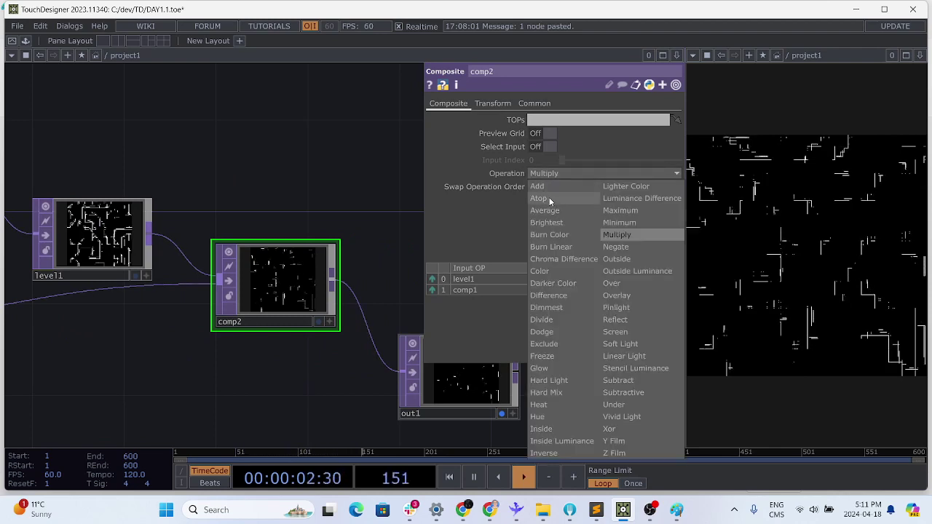
{"action": "left_click", "coordinate": [549, 189]}
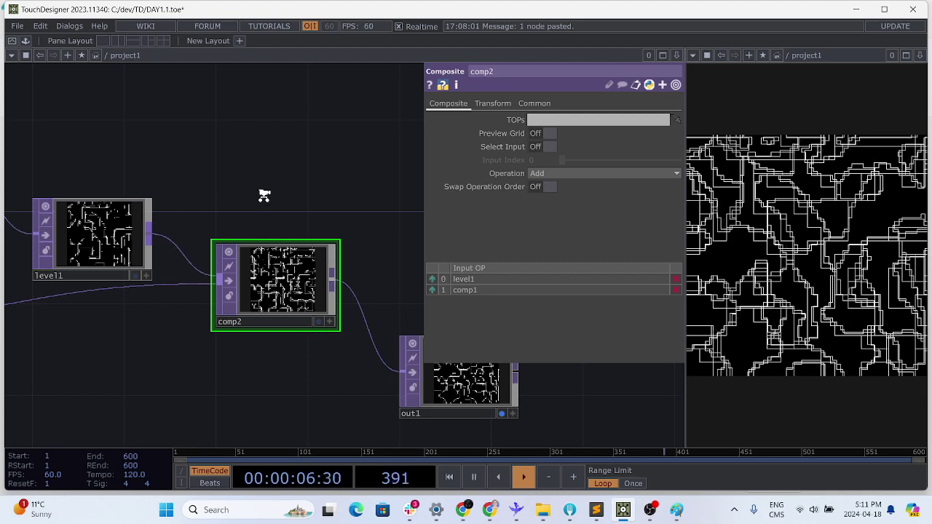
Step: Lower the Brightness 1 value of level1 in the feedback branch
{"action": "scroll", "coordinate": [264, 195], "scroll_direction": "down", "scroll_amount": 5}
{"action": "left_click_drag", "start_coordinate": [224, 305], "coordinate": [318, 340]}
{"action": "scroll", "coordinate": [318, 340], "scroll_direction": "up", "scroll_amount": 5}
{"action": "left_click", "coordinate": [266, 115]}
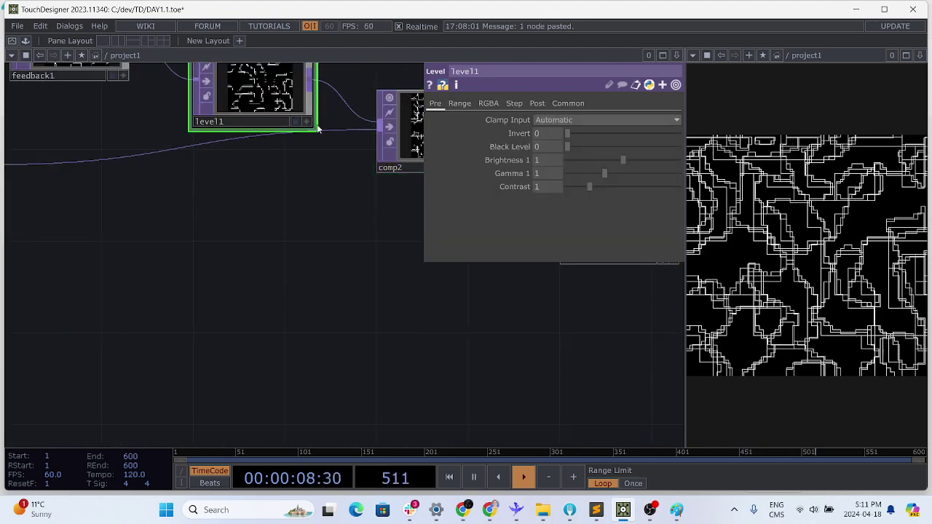
{"action": "left_click_drag", "start_coordinate": [620, 161], "coordinate": [553, 188]}
Step: Assign comp2 as the Target TOP of feedback1 to close the feedback loop
{"action": "left_click_drag", "start_coordinate": [287, 271], "coordinate": [215, 336]}
{"action": "scroll", "coordinate": [200, 326], "scroll_direction": "down", "scroll_amount": 3}
{"action": "scroll", "coordinate": [262, 323], "scroll_direction": "down", "scroll_amount": 3}
{"action": "left_click_drag", "start_coordinate": [200, 304], "coordinate": [272, 331]}
{"action": "left_click", "coordinate": [355, 291]}
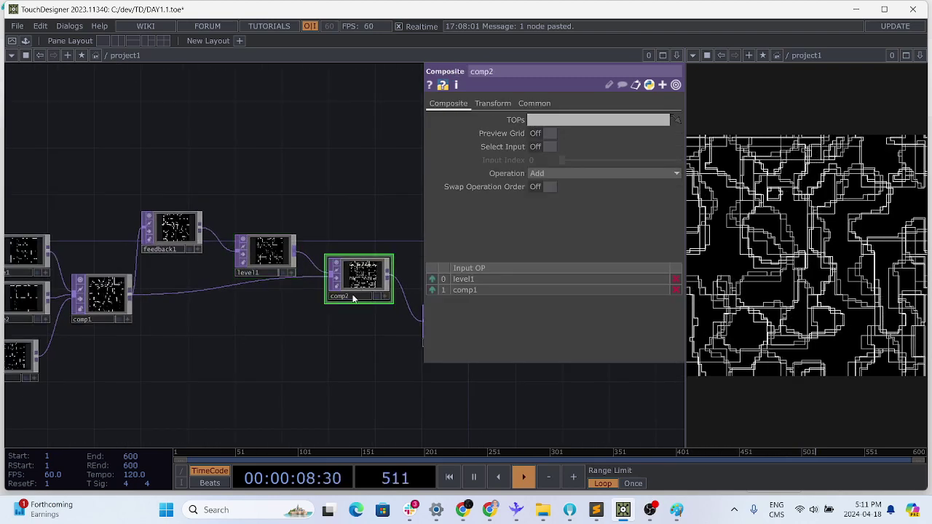
{"action": "left_click", "coordinate": [163, 225]}
{"action": "left_click_drag", "start_coordinate": [350, 277], "coordinate": [183, 238]}
{"action": "key", "text": "ctrl+z"}
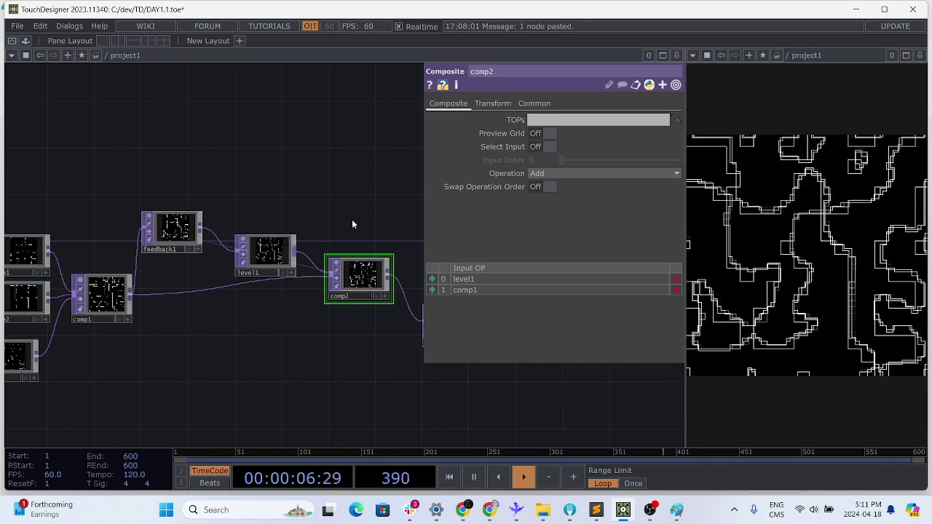
{"action": "left_click_drag", "start_coordinate": [353, 223], "coordinate": [294, 185]}
{"action": "left_click", "coordinate": [114, 192]}
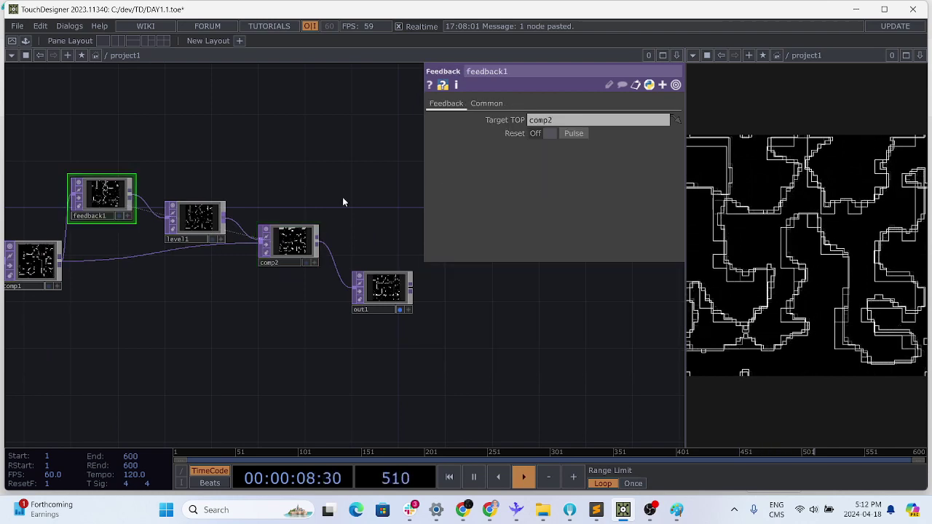
Step: Rearrange the network by moving comp2 directly beside out1 and level1 higher above it
{"action": "left_click", "coordinate": [290, 240]}
{"action": "left_click", "coordinate": [563, 173]}
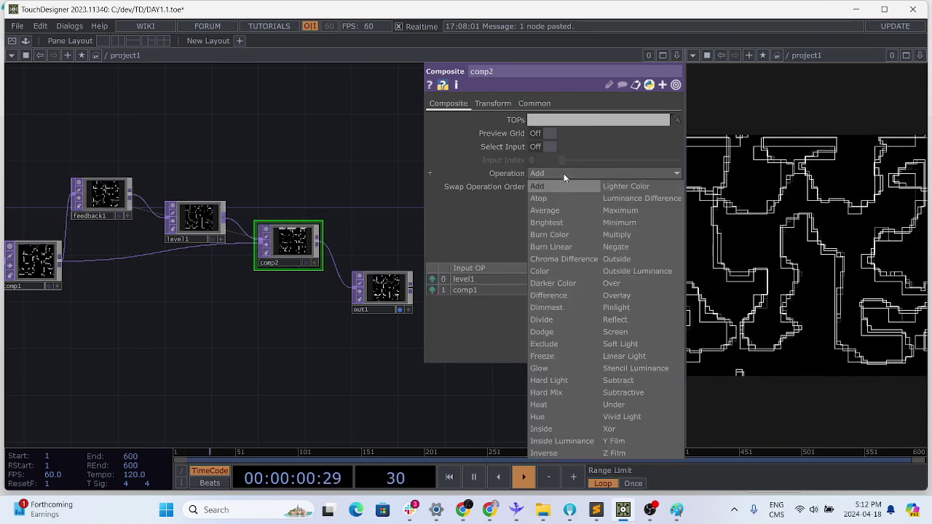
{"action": "left_click", "coordinate": [290, 235]}
{"action": "left_click_drag", "start_coordinate": [290, 235], "coordinate": [313, 281]}
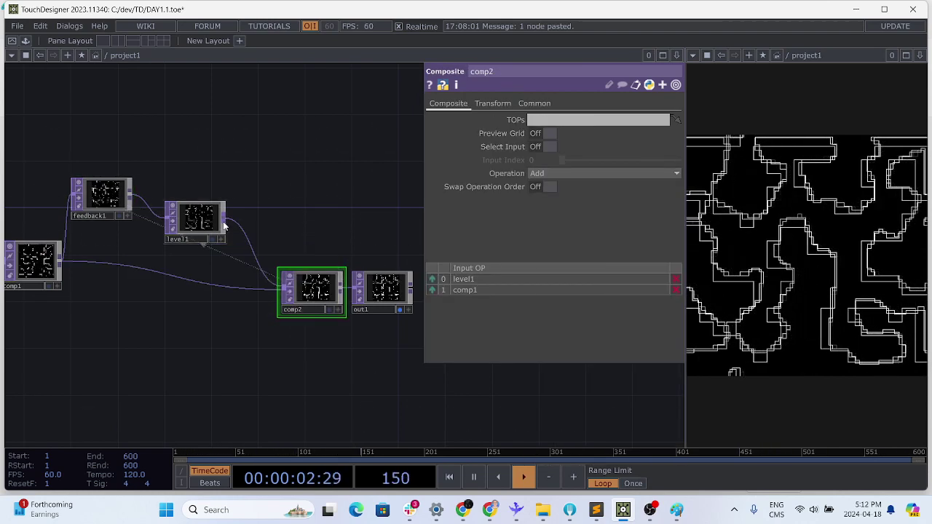
{"action": "left_click_drag", "start_coordinate": [211, 226], "coordinate": [258, 190]}
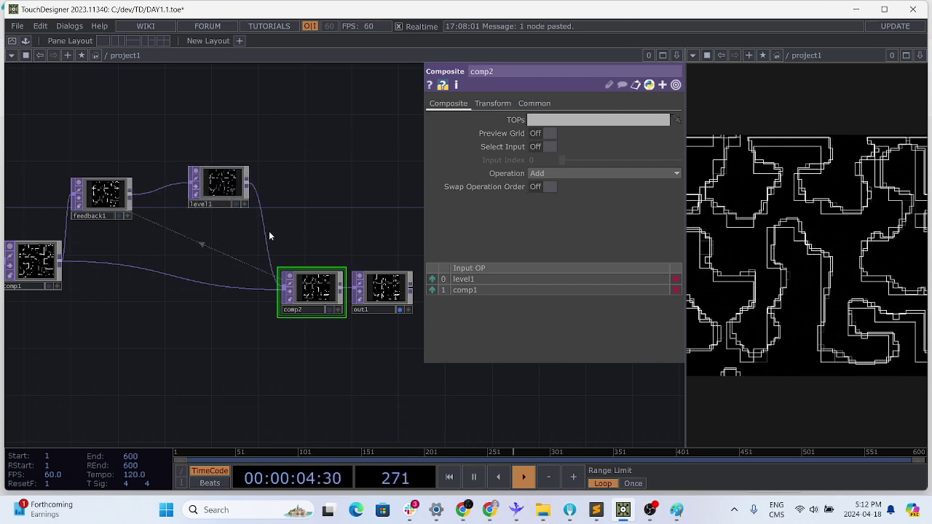
Step: Insert a Transform TOP on the wire between level1 and comp2
{"action": "right_click", "coordinate": [275, 216]}
{"action": "left_click", "coordinate": [277, 223]}
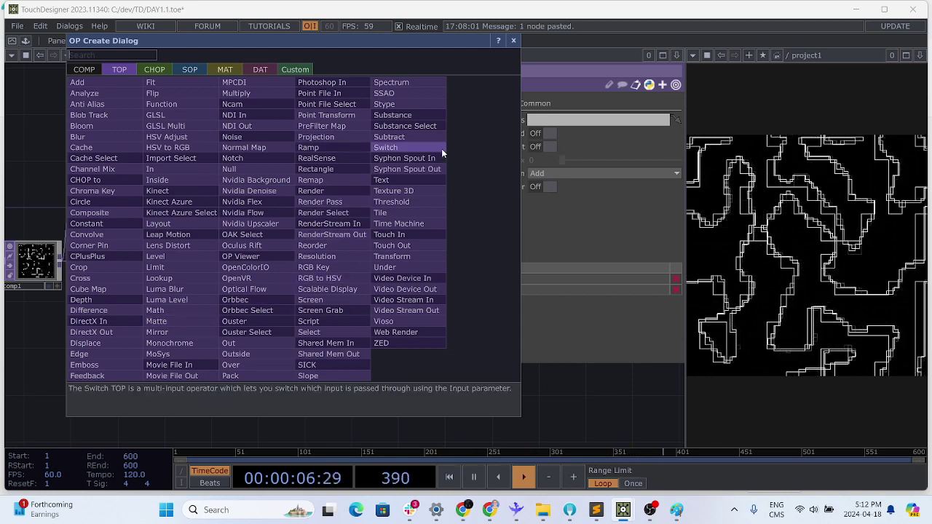
{"action": "left_click", "coordinate": [391, 256]}
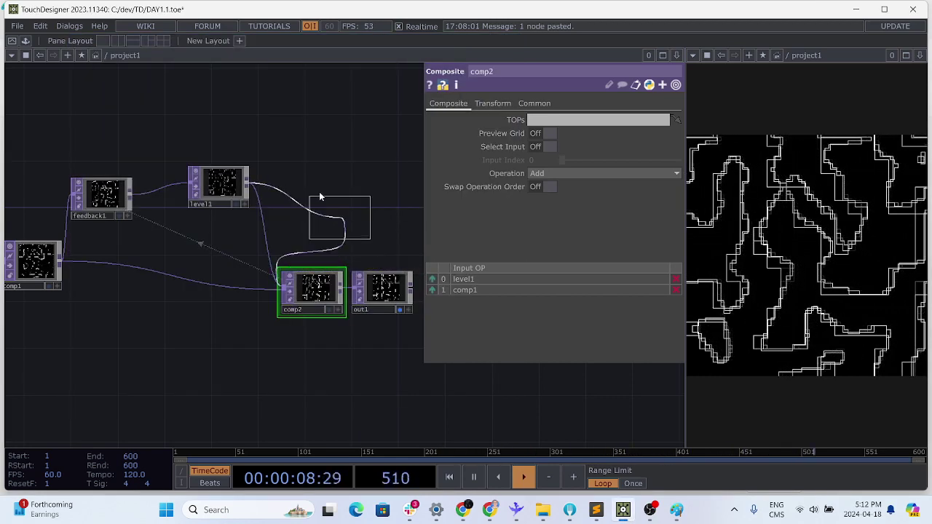
{"action": "left_click", "coordinate": [331, 202]}
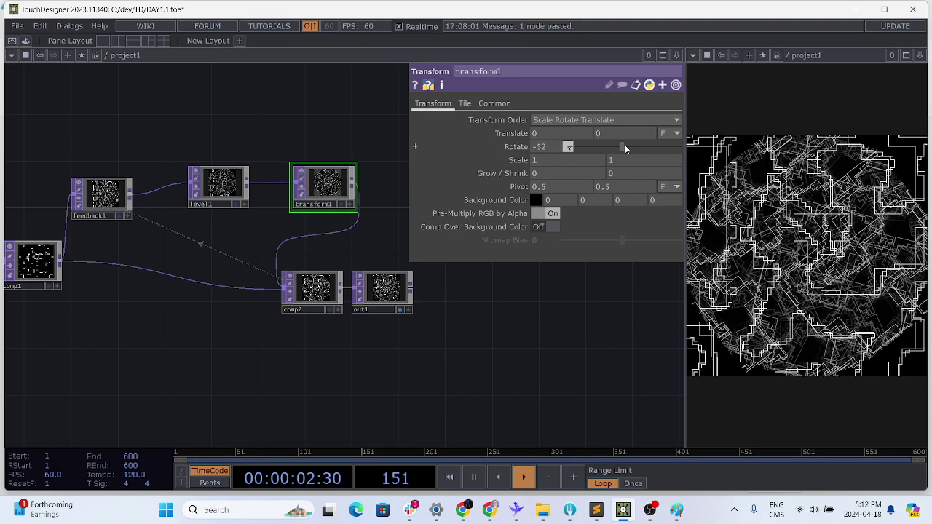
Step: Try rotations such as 260 and -78 on transform1 and reset Rotate to 0
{"action": "left_click_drag", "start_coordinate": [624, 145], "coordinate": [669, 146]}
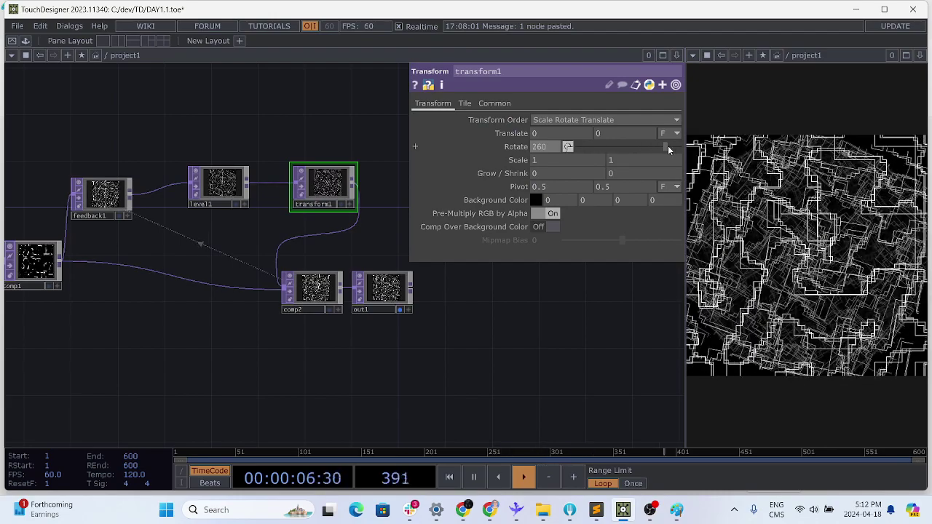
{"action": "left_click", "coordinate": [555, 149]}
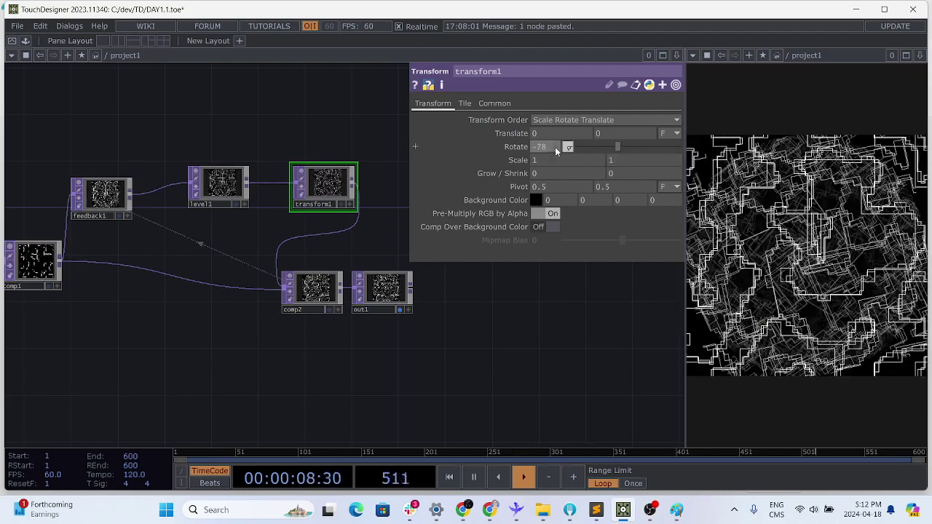
{"action": "type", "text": "0"}
{"action": "key", "text": "Return"}
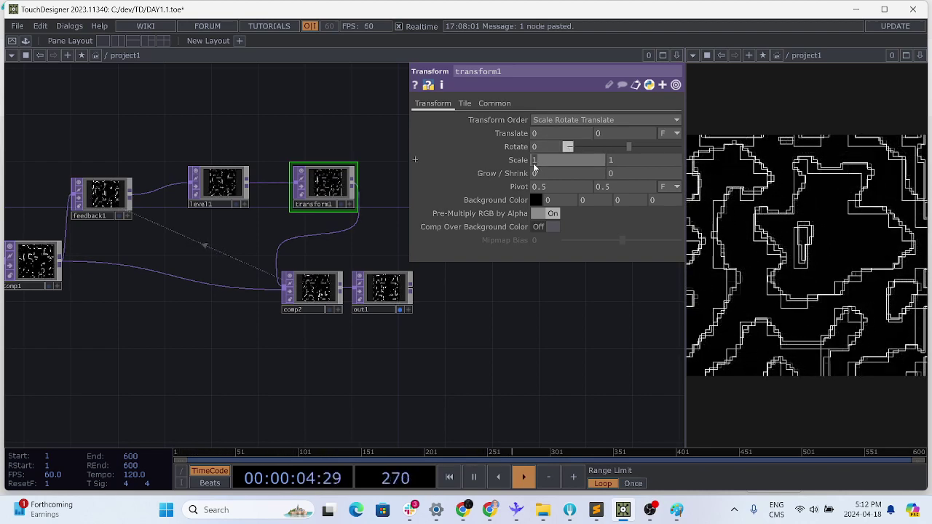
Step: Set the X scale of transform1 to .9 and widen the output viewer pane
{"action": "left_click", "coordinate": [533, 164]}
{"action": "type", "text": ".9"}
{"action": "key", "text": "Return"}
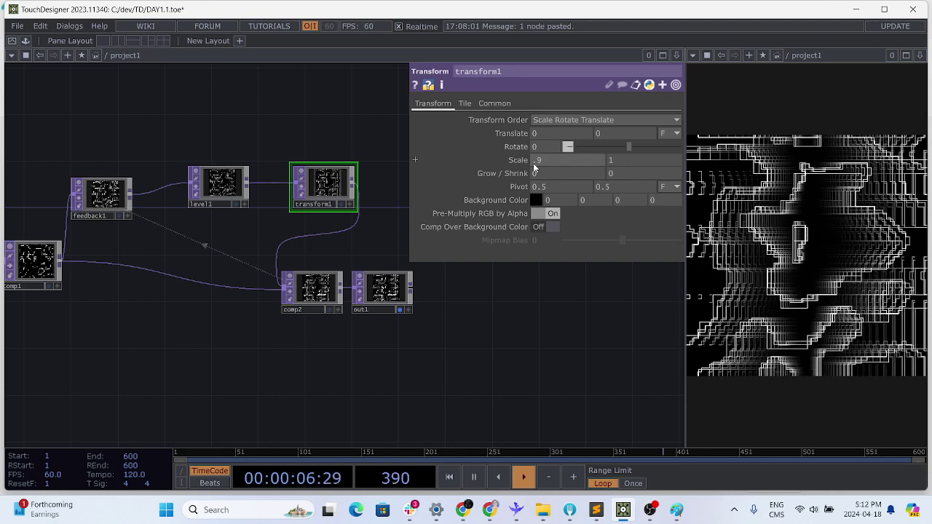
{"action": "key", "text": "Return"}
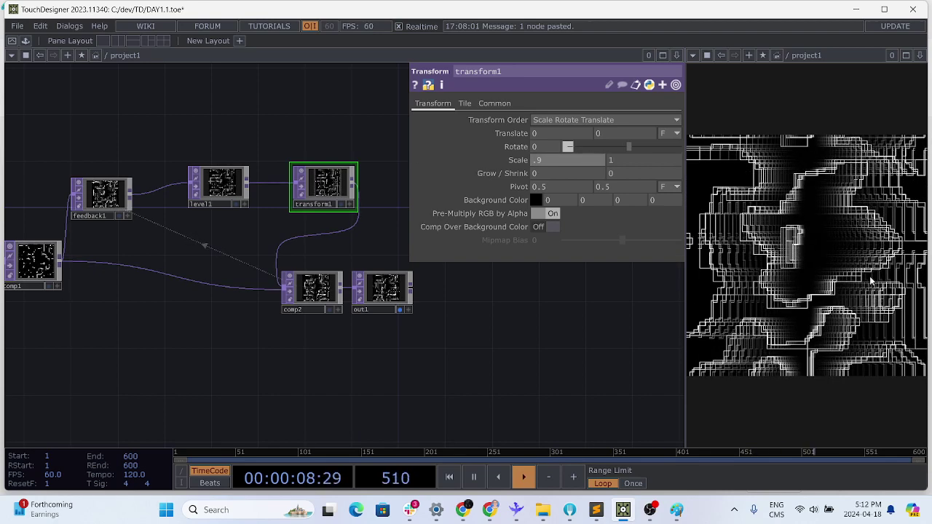
{"action": "left_click_drag", "start_coordinate": [687, 296], "coordinate": [533, 326]}
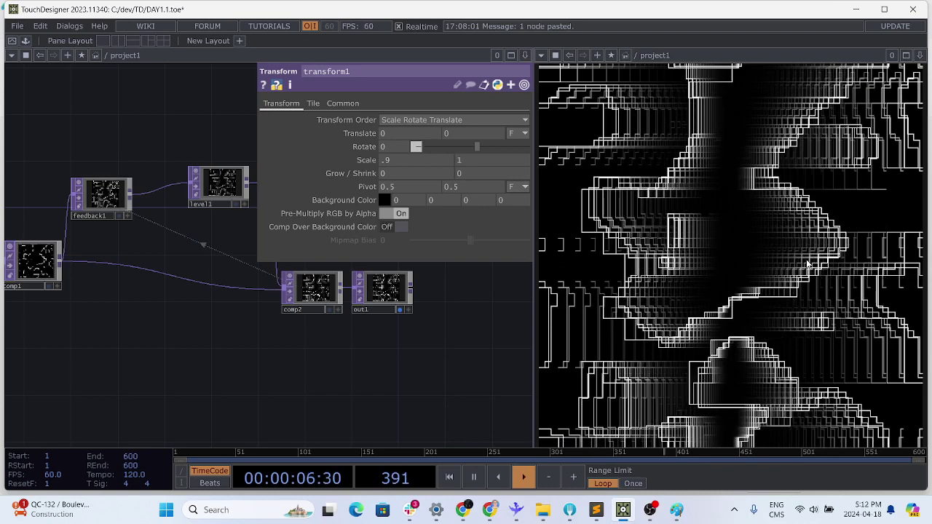
Step: Try other X scale values on transform1, including .92
{"action": "left_click", "coordinate": [402, 160]}
{"action": "type", "text": "2"}
{"action": "key", "text": "Return"}
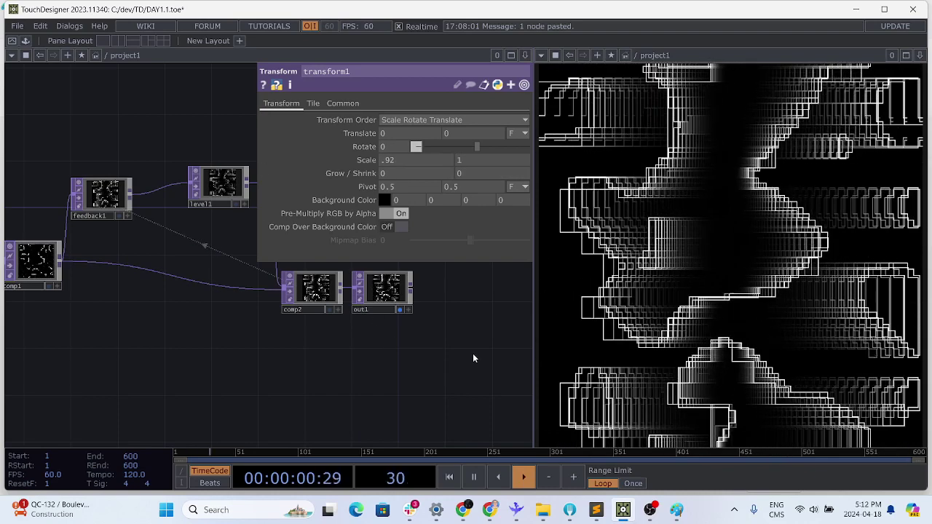
{"action": "left_click", "coordinate": [411, 160]}
{"action": "type", "text": ".5"}
{"action": "key", "text": "Return"}
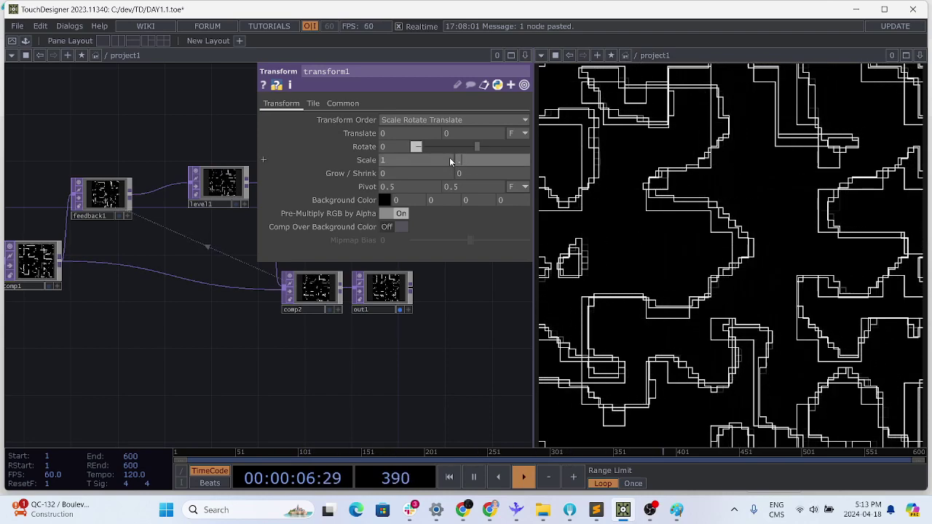
Step: Set the scale of transform1 to 0.98 in X and .95 in Y
{"action": "type", "text": "5"}
{"action": "key", "text": "Return"}
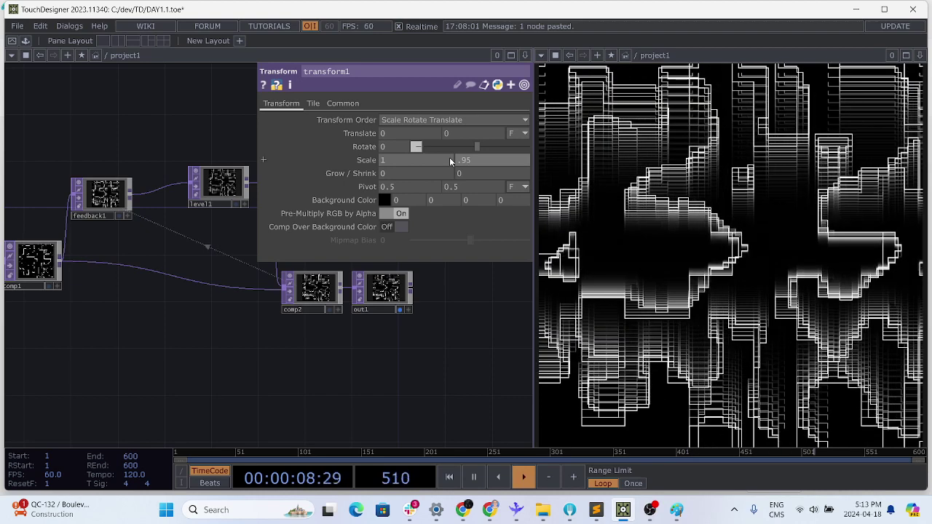
{"action": "left_click", "coordinate": [430, 157]}
{"action": "type", "text": "0"}
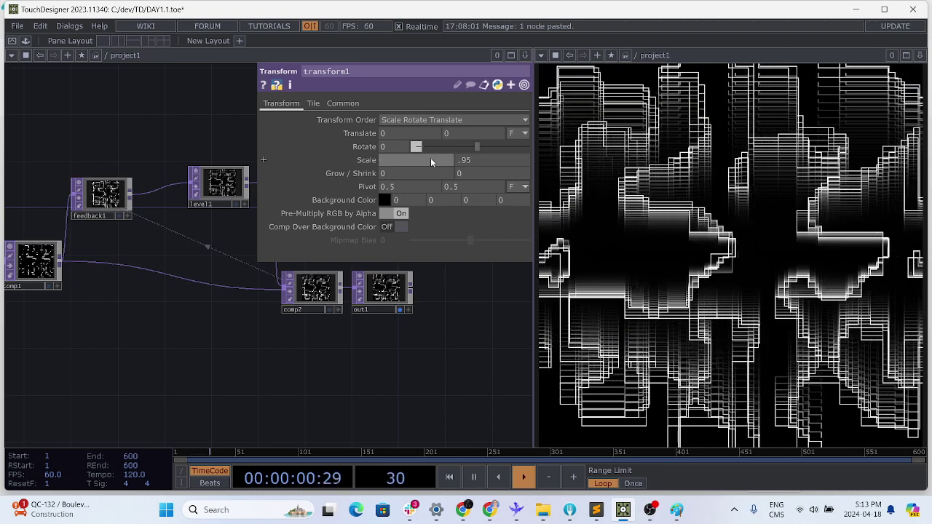
{"action": "key", "text": "Return"}
{"action": "left_click", "coordinate": [430, 158]}
{"action": "type", "text": "0.95"}
{"action": "key", "text": "Return"}
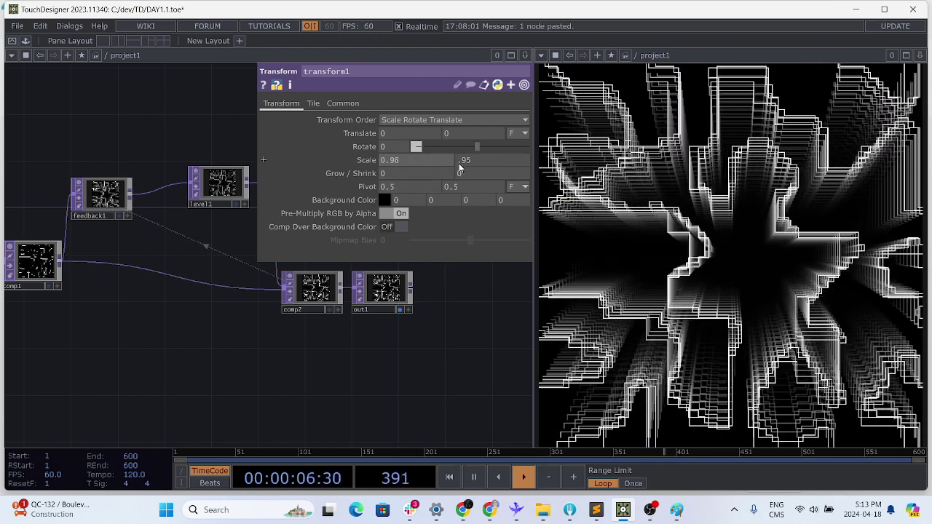
Step: Set the Y scale of transform1 to .98
{"action": "left_click_drag", "start_coordinate": [424, 161], "coordinate": [482, 160]}
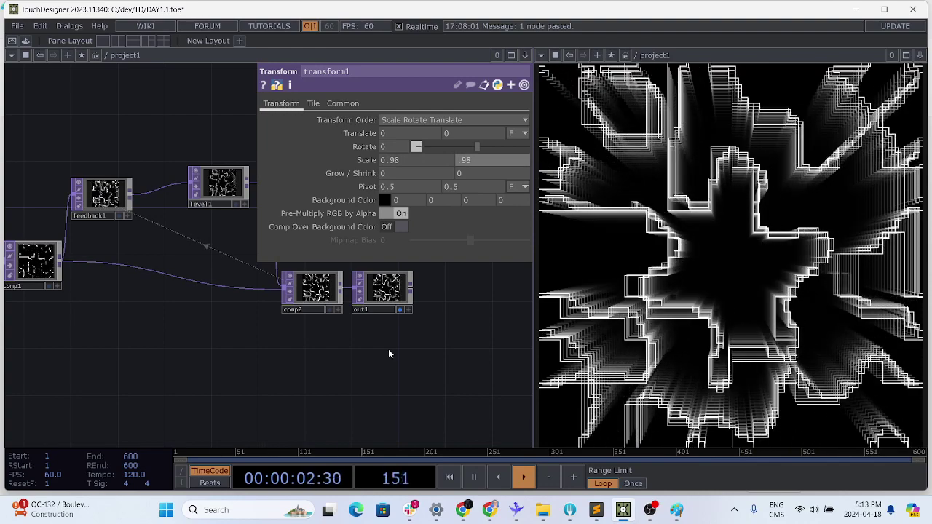
{"action": "left_click_drag", "start_coordinate": [347, 386], "coordinate": [336, 432]}
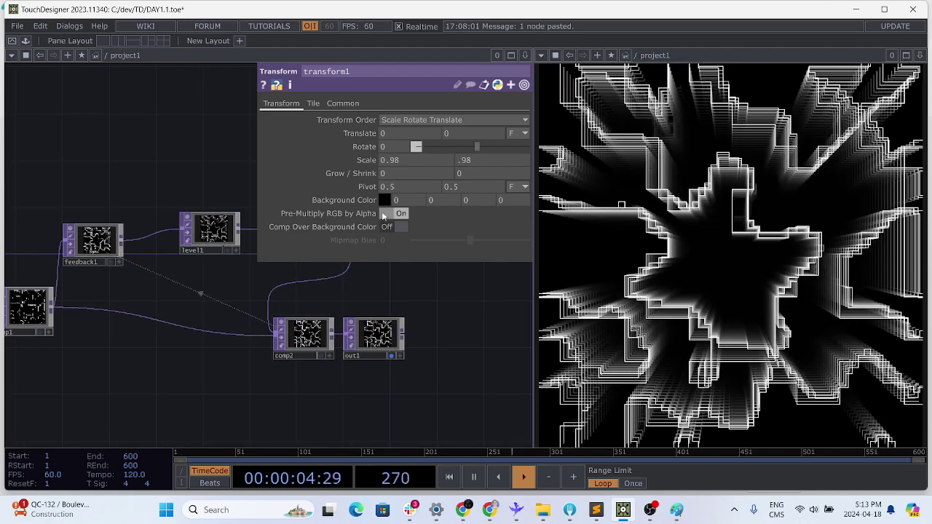
Step: Try rotations such as -13 and 69 on transform1, ending with Rotate back at 0
{"action": "left_click_drag", "start_coordinate": [477, 147], "coordinate": [477, 151]}
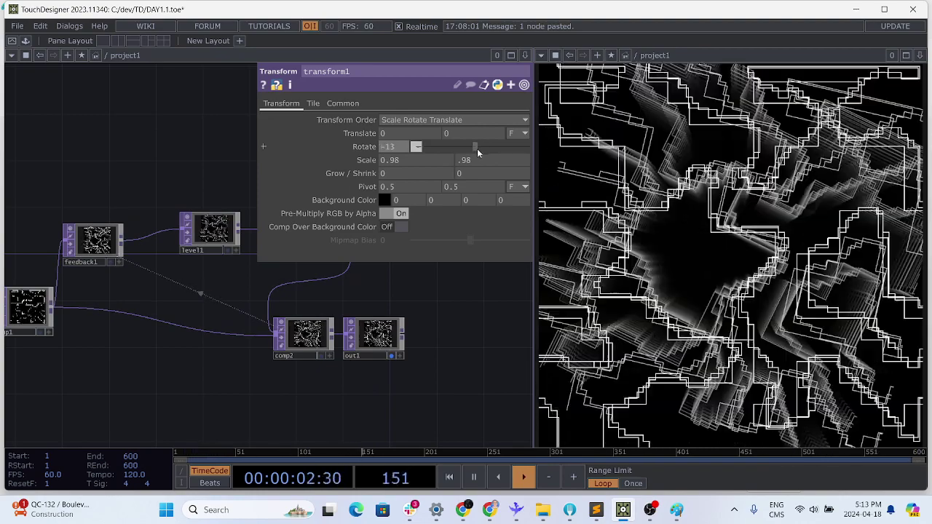
{"action": "left_click_drag", "start_coordinate": [477, 148], "coordinate": [495, 157]}
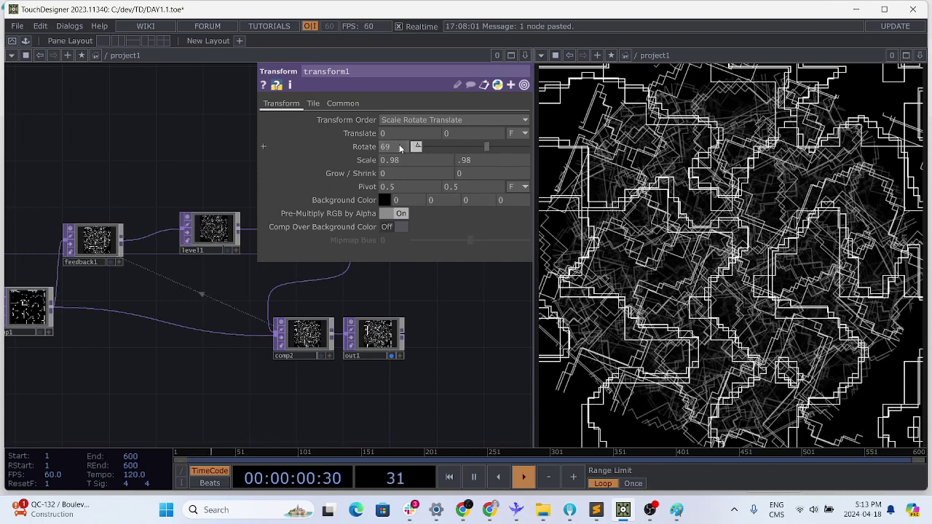
{"action": "type", "text": "0"}
{"action": "key", "text": "Return"}
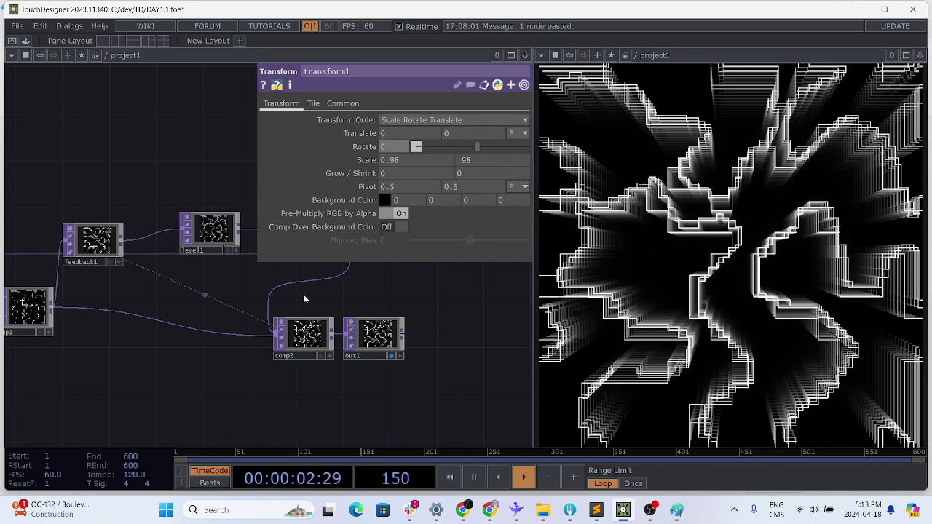
Step: Test brightness values up to 1.96 on level1 and settle Brightness 1 at 0.86
{"action": "left_click", "coordinate": [204, 212]}
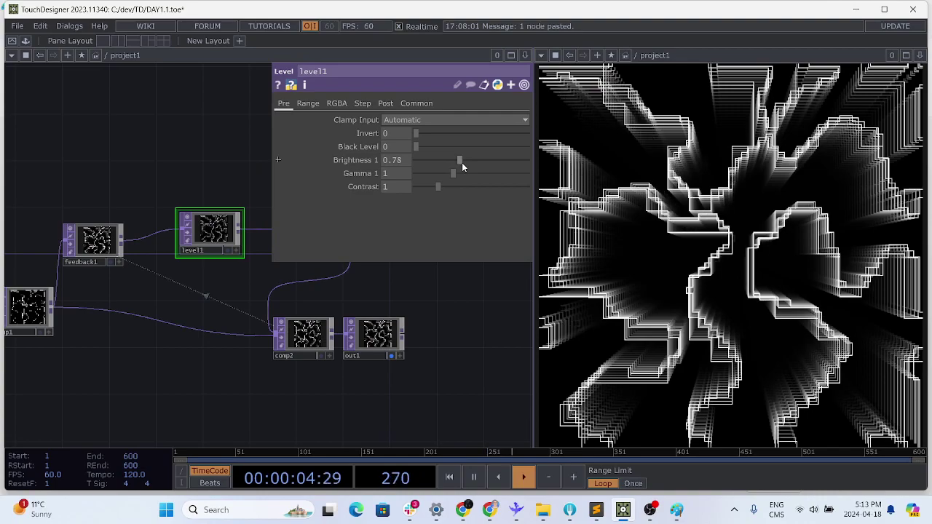
{"action": "mouse_move", "coordinate": [462, 163]}
{"action": "left_mouse_down"}
{"action": "mouse_move", "coordinate": [492, 167]}
{"action": "mouse_move", "coordinate": [430, 167]}
{"action": "mouse_move", "coordinate": [479, 172]}
{"action": "mouse_move", "coordinate": [453, 173]}
{"action": "left_mouse_up"}
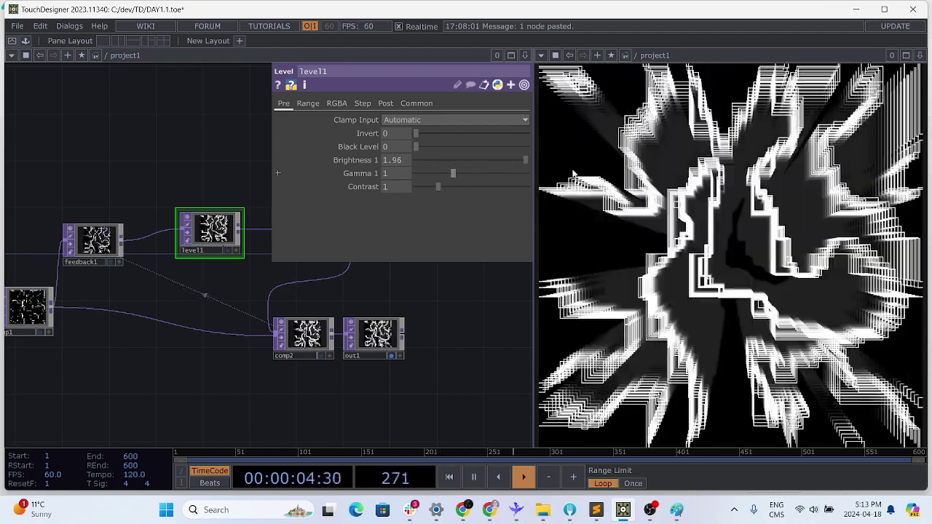
{"action": "left_click_drag", "start_coordinate": [573, 175], "coordinate": [465, 163]}
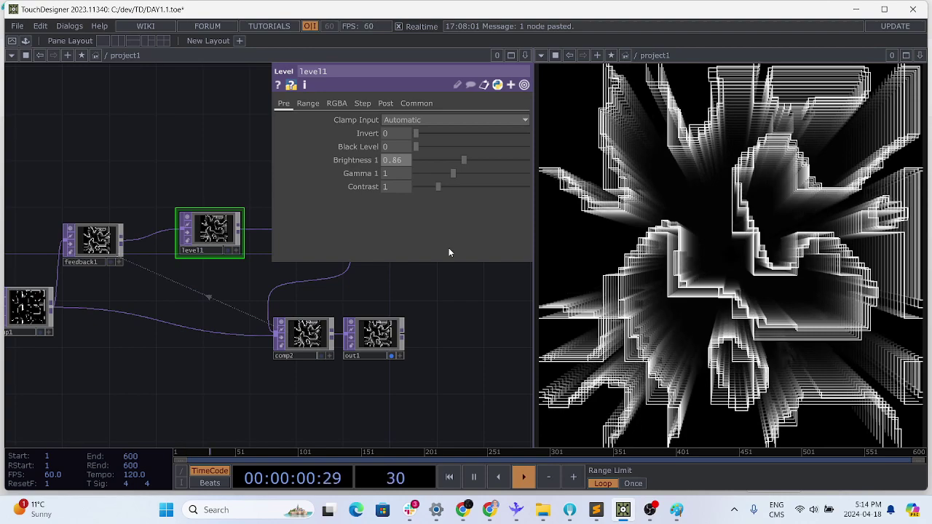
Step: Try a Position Step of 0.0001 on both limit1 and limit2
{"action": "left_click_drag", "start_coordinate": [283, 364], "coordinate": [506, 364]}
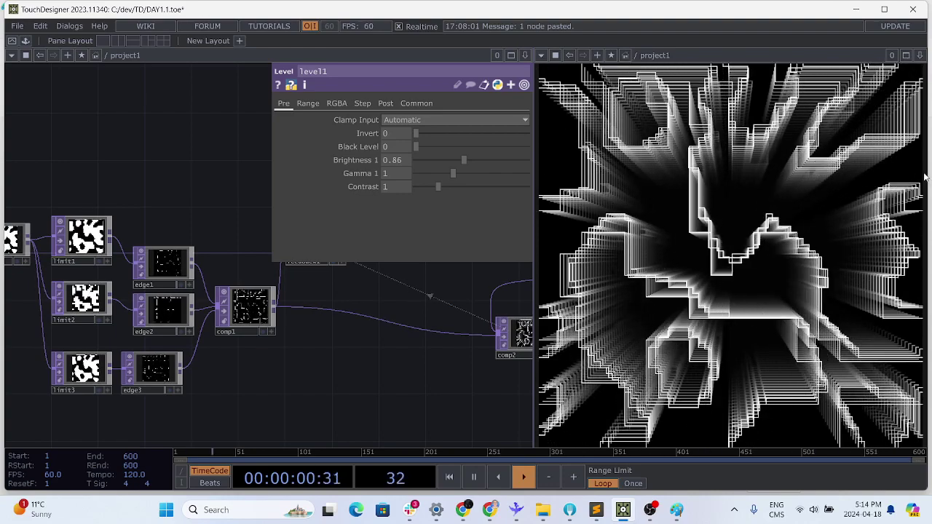
{"action": "left_click", "coordinate": [109, 232]}
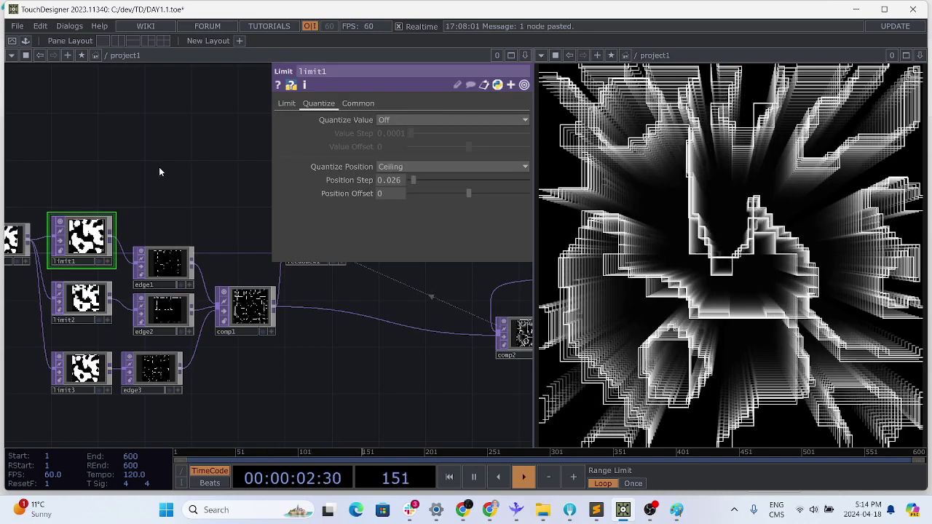
{"action": "left_click_drag", "start_coordinate": [413, 182], "coordinate": [407, 182]}
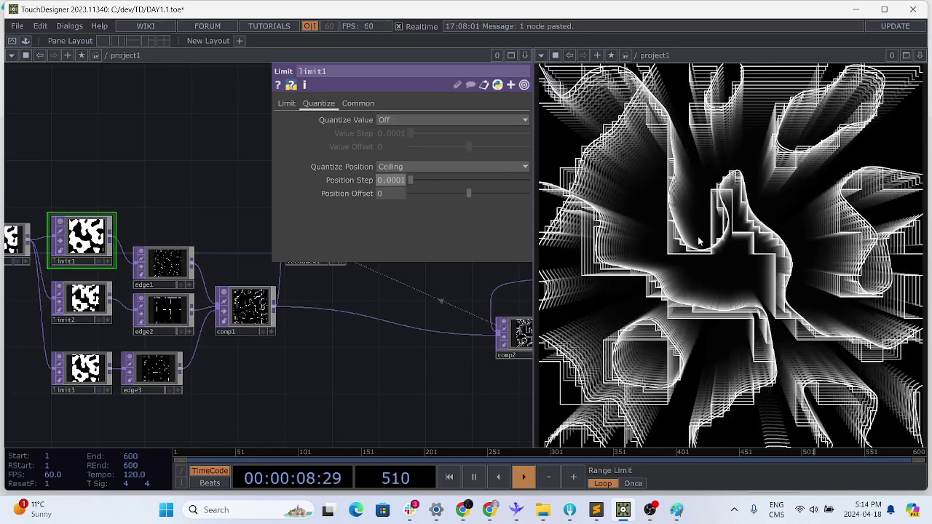
{"action": "left_click", "coordinate": [85, 299]}
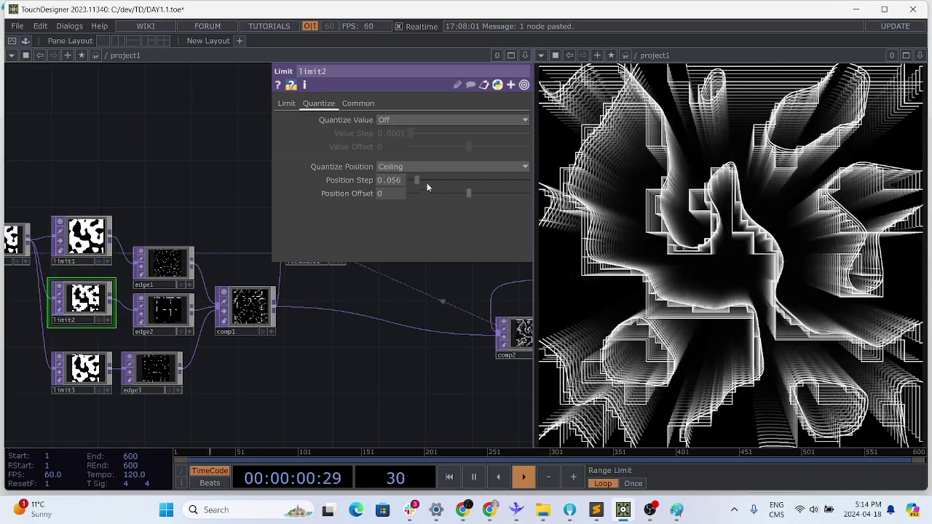
{"action": "left_click_drag", "start_coordinate": [418, 180], "coordinate": [409, 179]}
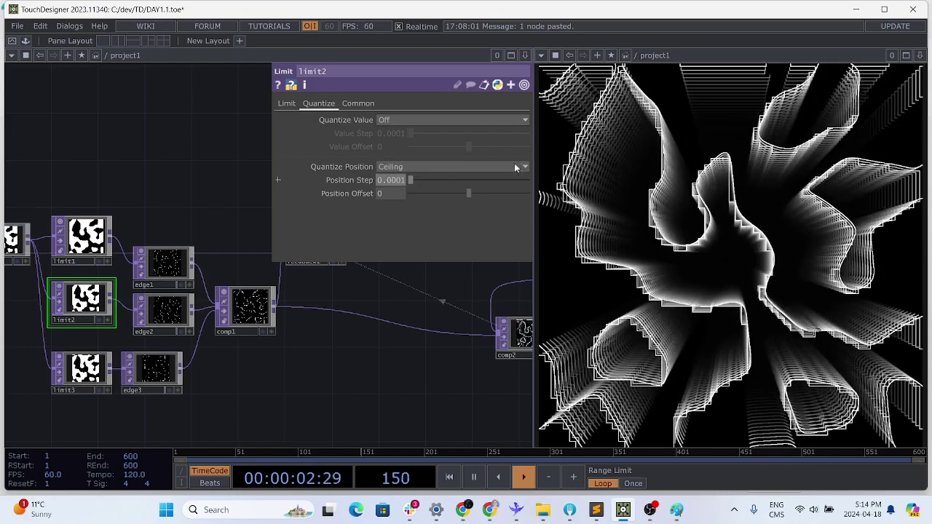
Step: Try other Position Step values such as 0.026 on limit3 and return it to 0.016
{"action": "left_click", "coordinate": [85, 368]}
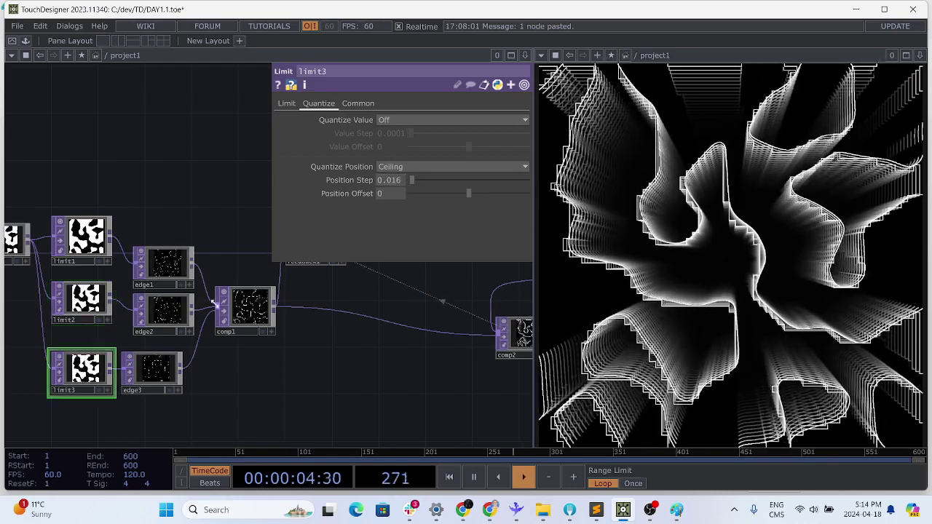
{"action": "left_click_drag", "start_coordinate": [413, 182], "coordinate": [400, 184]}
{"action": "left_click_drag", "start_coordinate": [402, 185], "coordinate": [415, 184]}
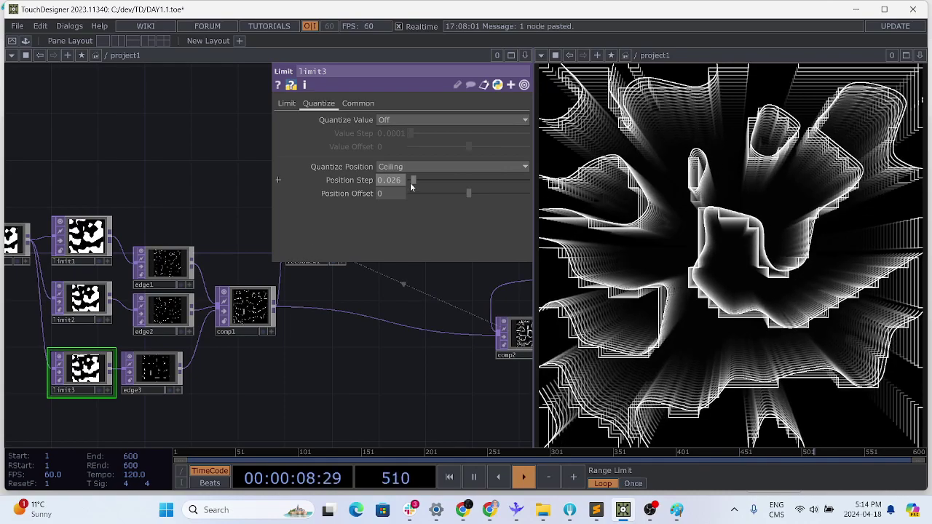
{"action": "mouse_move", "coordinate": [413, 182]}
{"action": "left_mouse_down"}
{"action": "mouse_move", "coordinate": [446, 182]}
{"action": "mouse_move", "coordinate": [409, 193]}
{"action": "mouse_move", "coordinate": [415, 197]}
{"action": "left_mouse_up"}
Step: Set the Position Step to 0.047 on limit2 and to 0.057 on limit1
{"action": "left_click", "coordinate": [82, 299]}
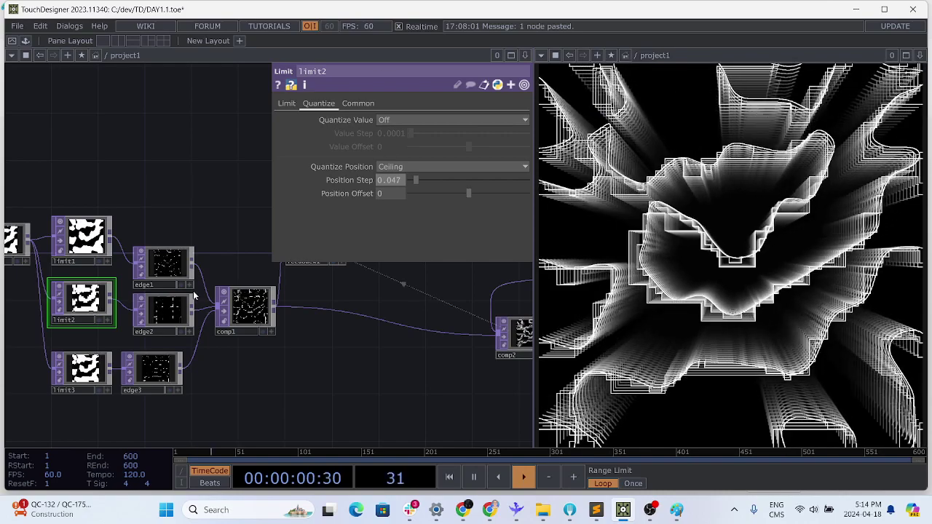
{"action": "left_click", "coordinate": [86, 369]}
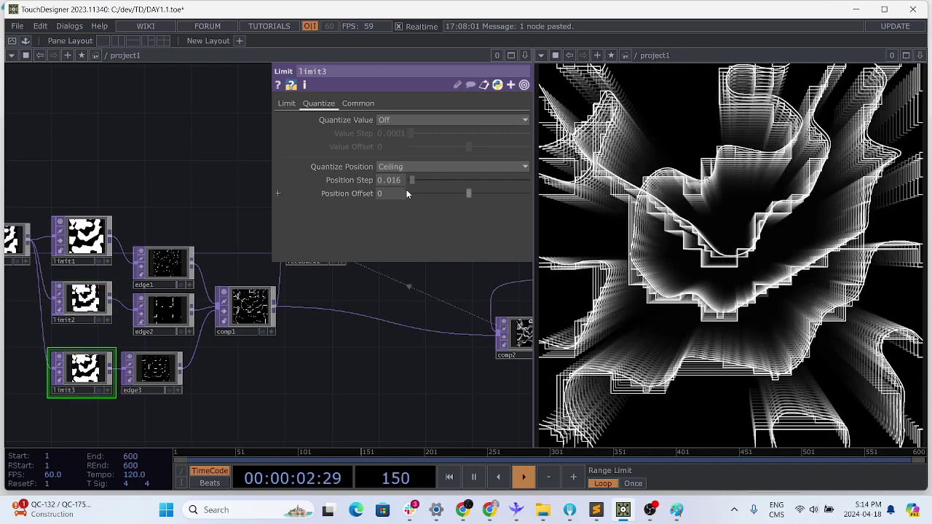
{"action": "left_click", "coordinate": [81, 300]}
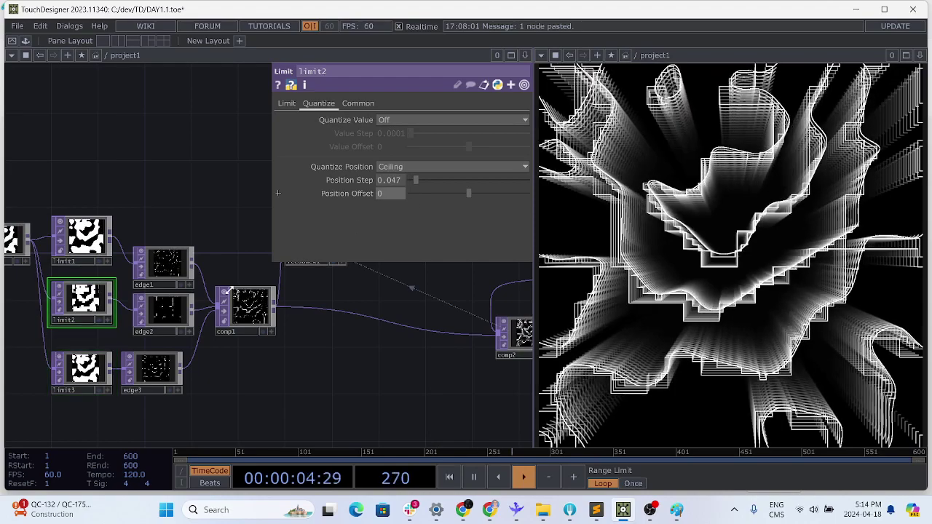
{"action": "left_click", "coordinate": [69, 240]}
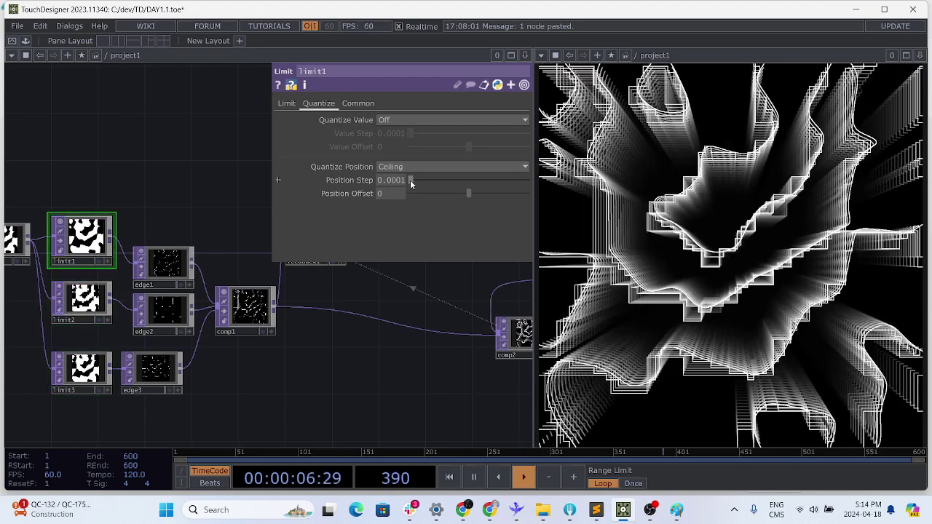
{"action": "left_click_drag", "start_coordinate": [414, 183], "coordinate": [417, 182]}
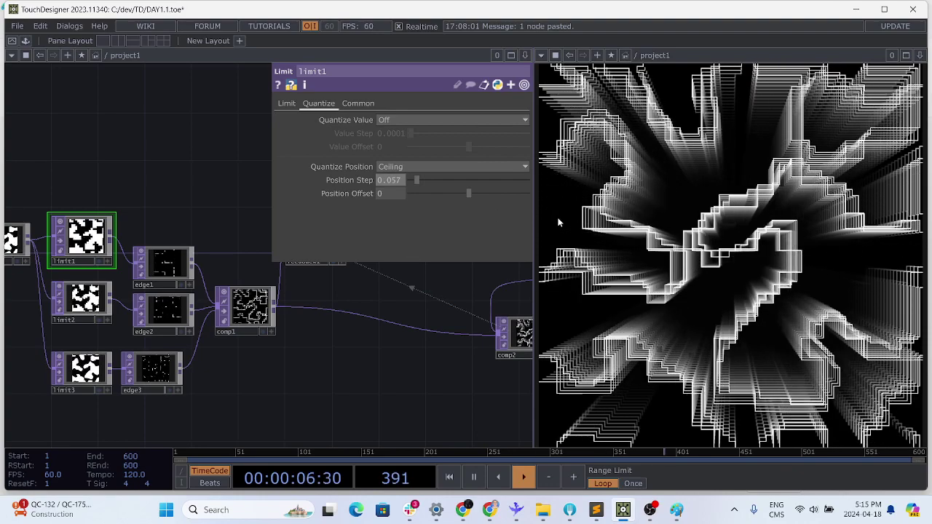
Step: Save the project under the new name DAY001_Final in the TD folder
{"action": "left_click_drag", "start_coordinate": [222, 390], "coordinate": [321, 393]}
{"action": "key", "text": "ctrl+shift+s"}
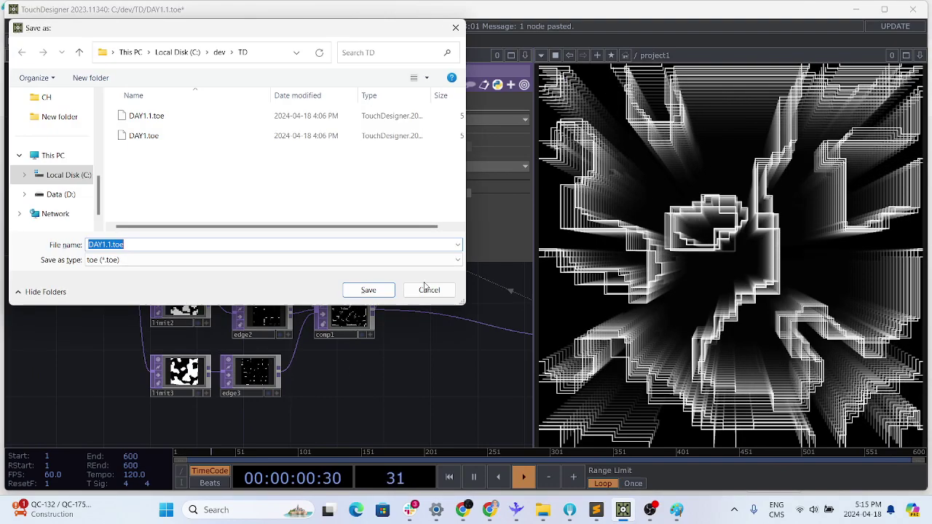
{"action": "type", "text": "DAY0"}
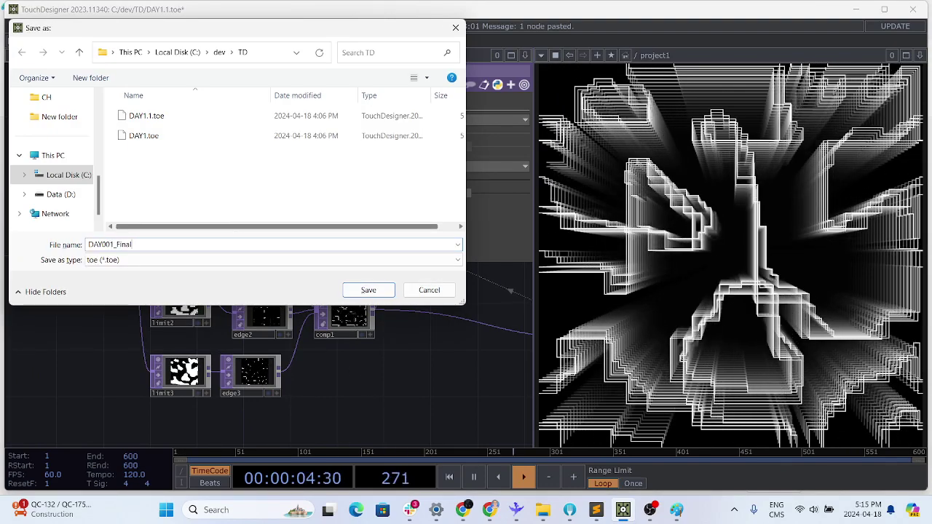
{"action": "type", "text": "01_Final"}
{"action": "key", "text": "Return"}
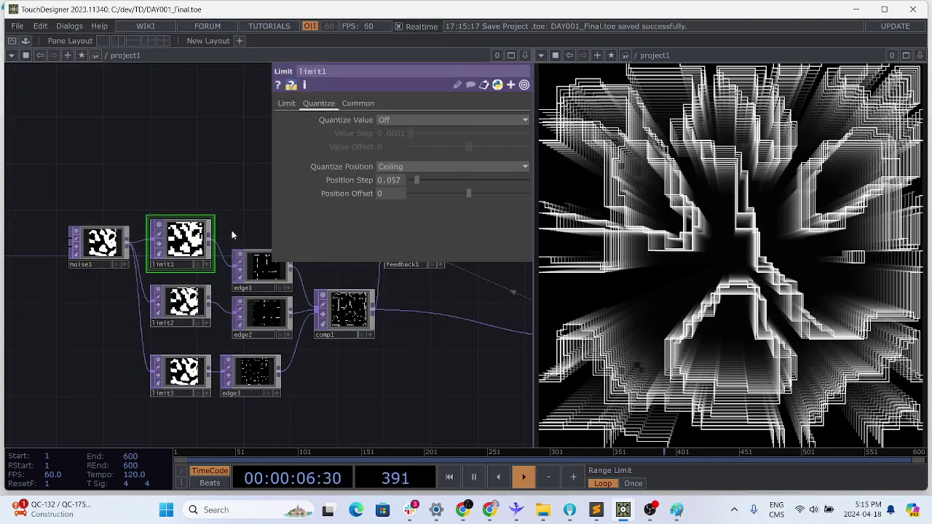
Step: Move the out1 node up and farther right of comp2 to make room between them
{"action": "left_click_drag", "start_coordinate": [280, 396], "coordinate": [111, 409]}
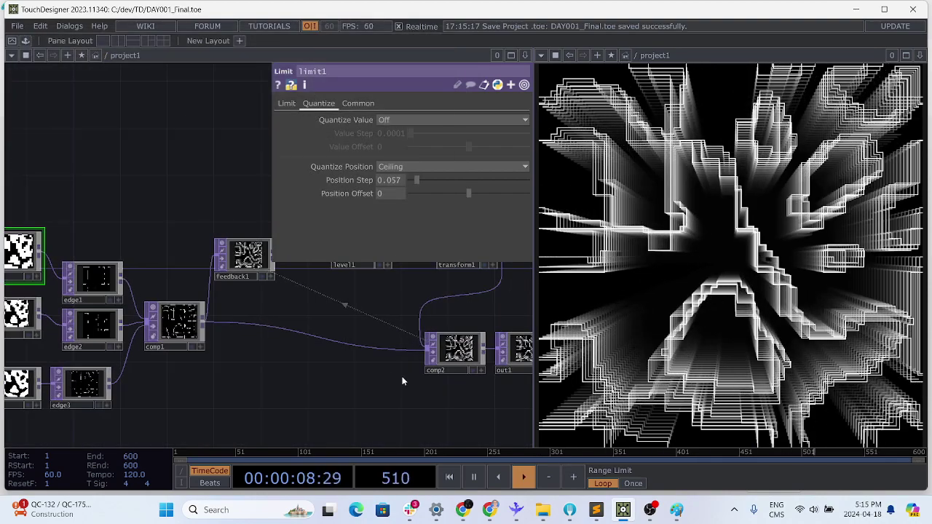
{"action": "left_click_drag", "start_coordinate": [401, 378], "coordinate": [293, 395]}
{"action": "left_click_drag", "start_coordinate": [441, 372], "coordinate": [510, 315]}
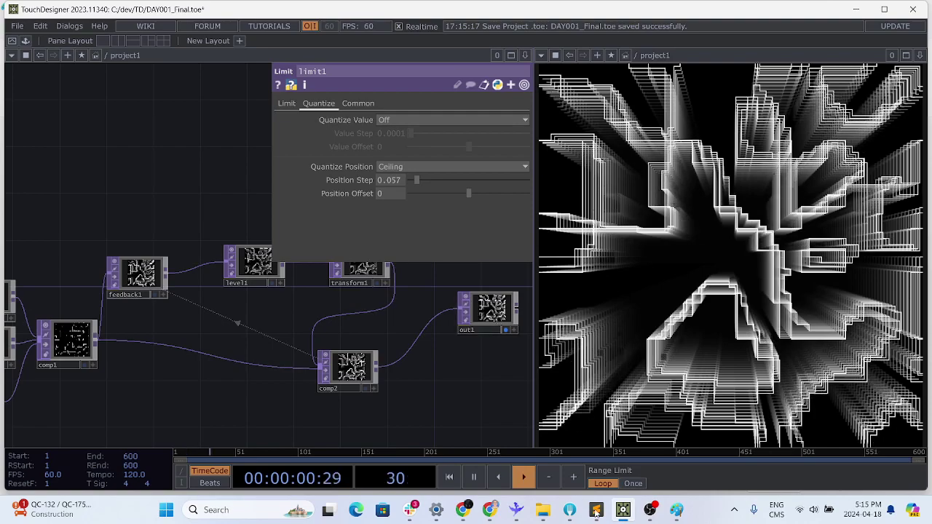